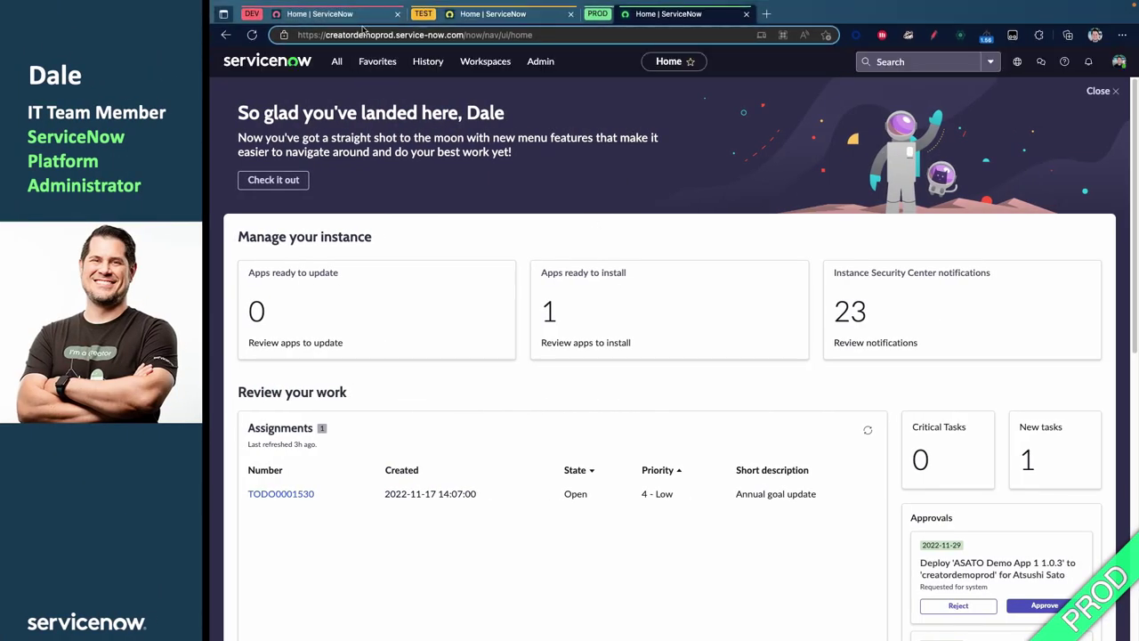
On the DEV instance, filter the navigator for 'groups' and open the Groups list
click(360, 14)
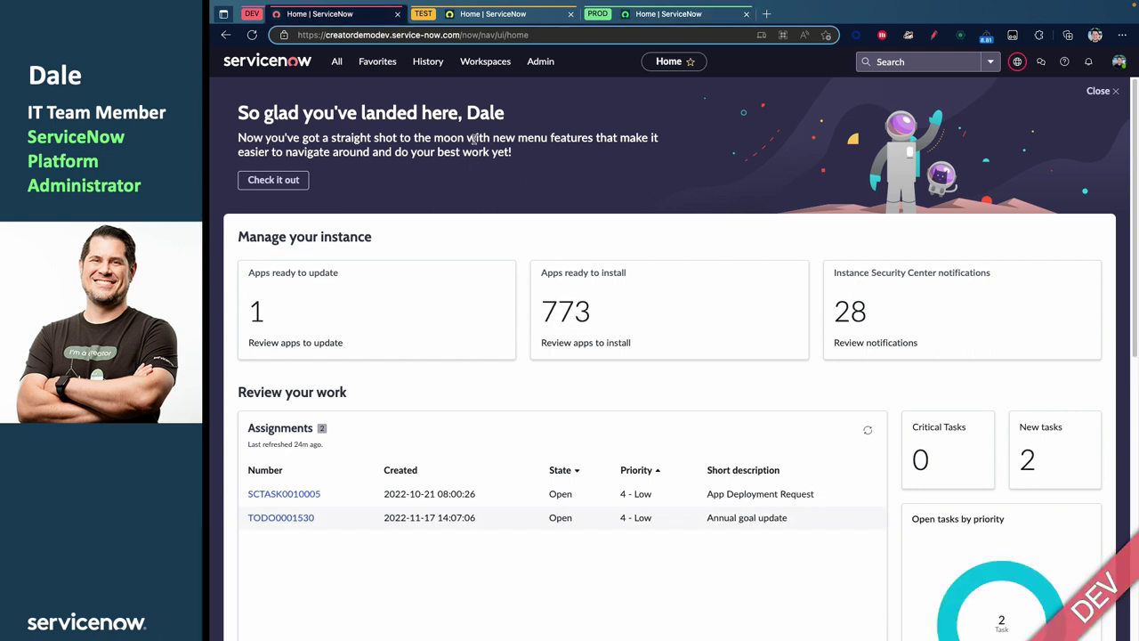
click(424, 67)
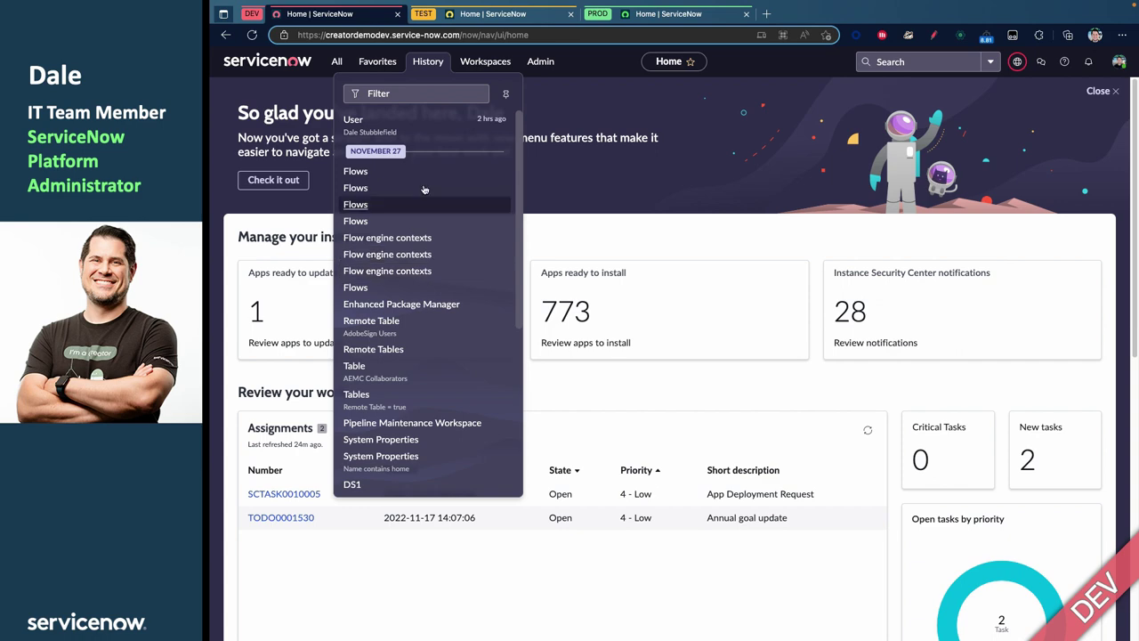
click(336, 62)
text(s)
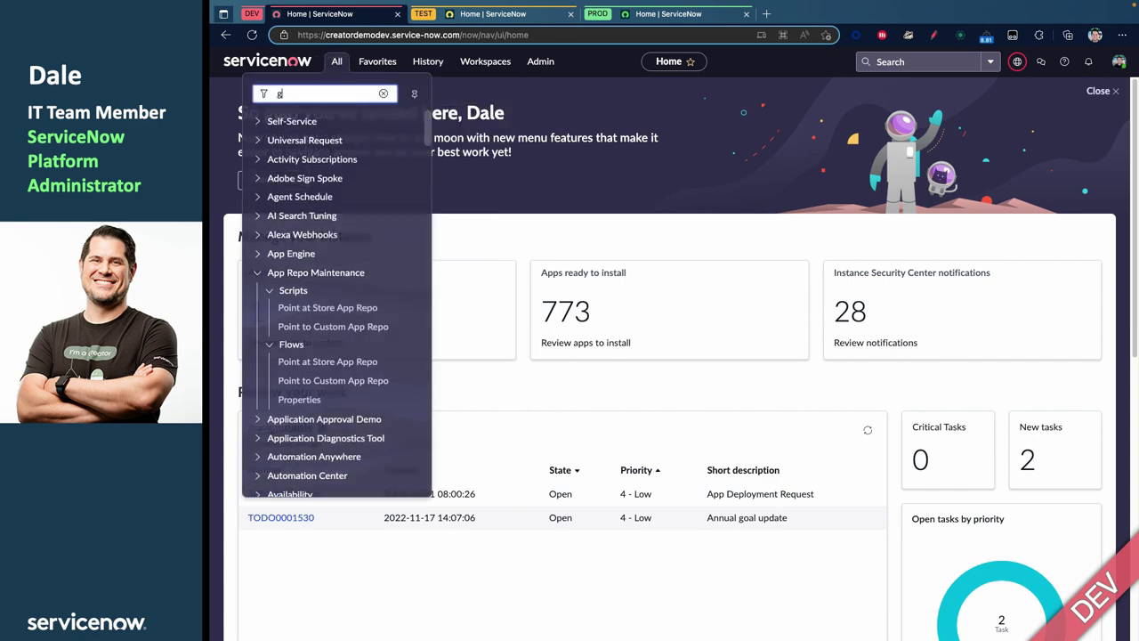
text(roups)
scroll(282, 460, down, 5)
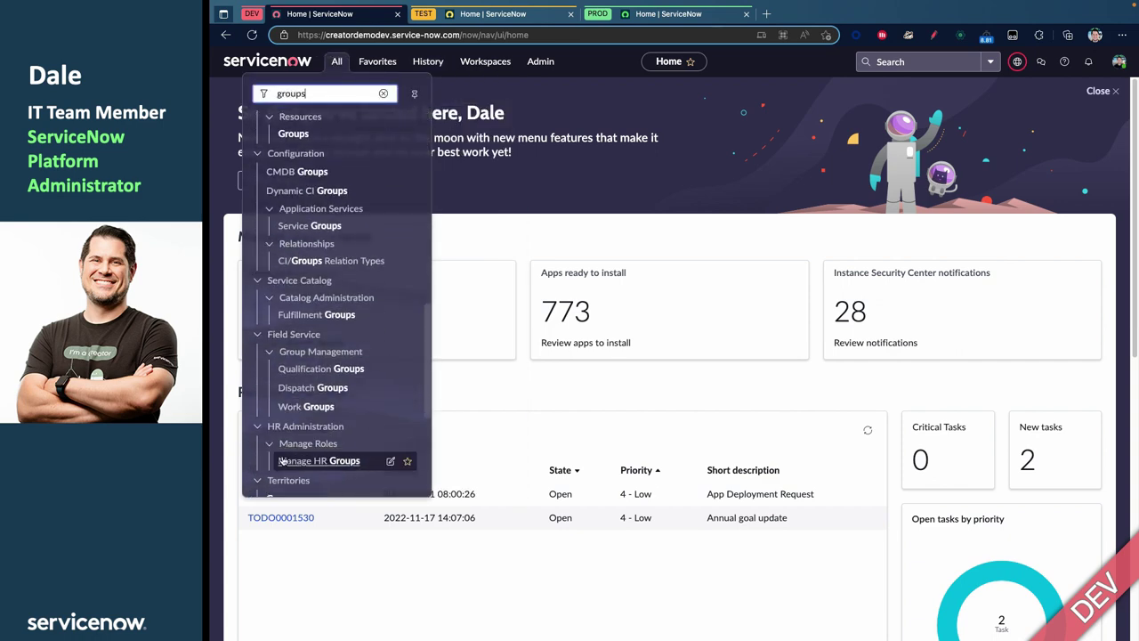
scroll(283, 460, down, 5)
click(276, 498)
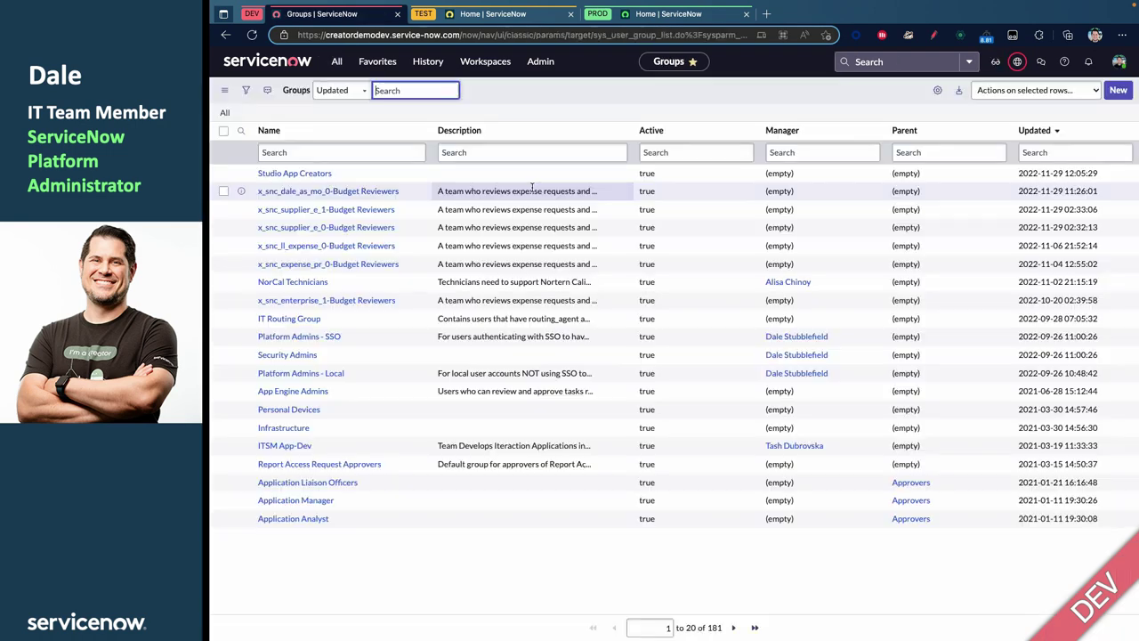
Review the Studio App Creators group's members and its sn_g_app_creator.app_creator role
click(312, 177)
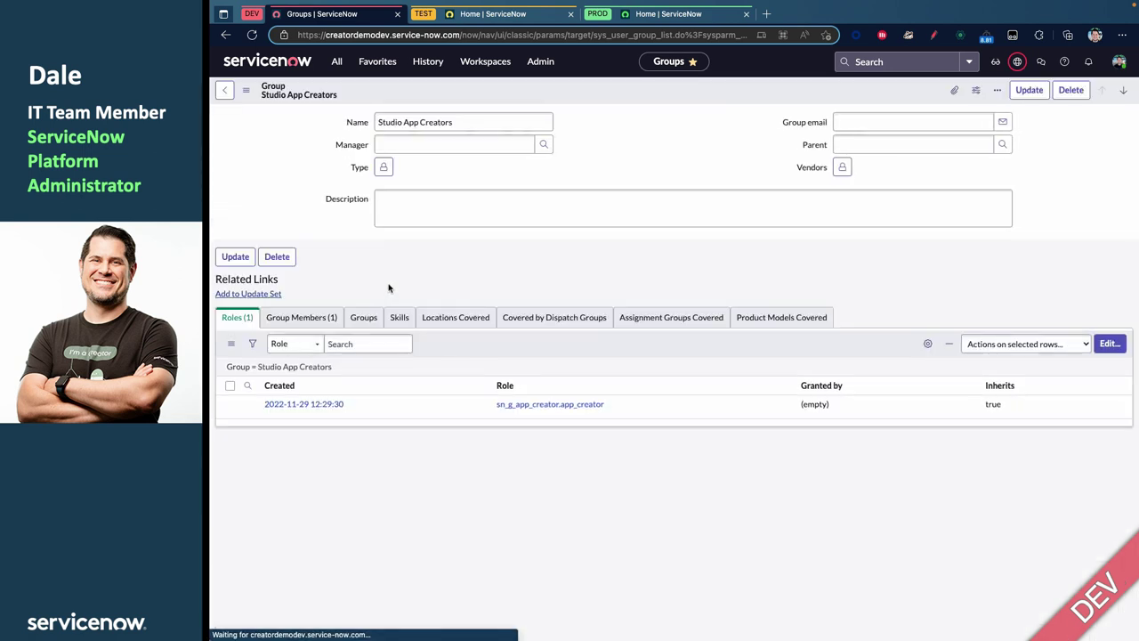
click(320, 325)
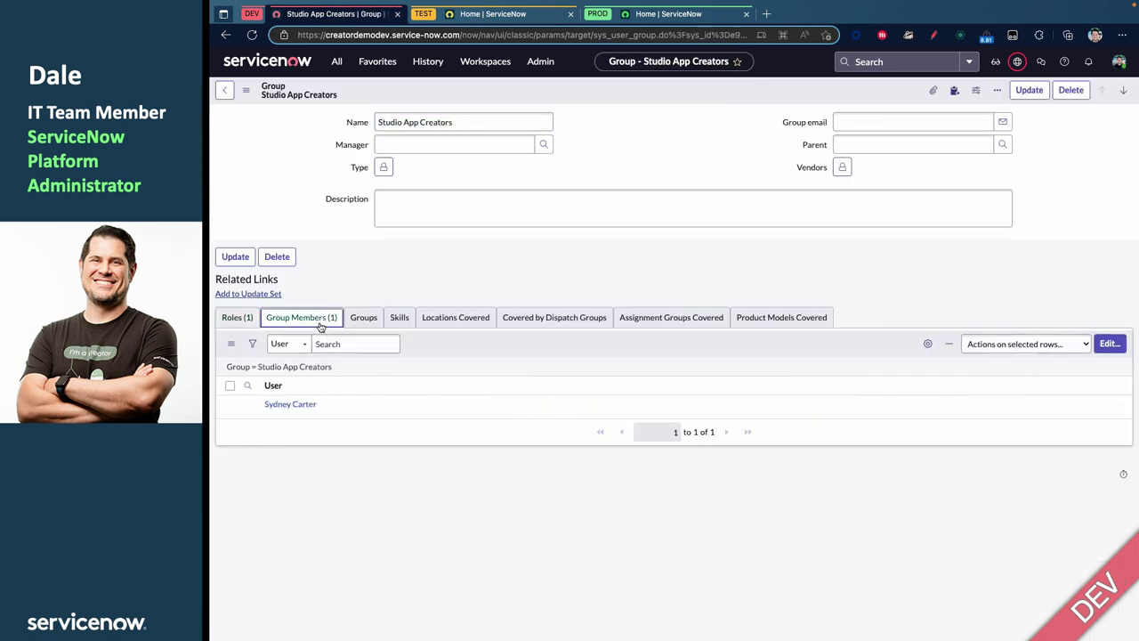
click(237, 317)
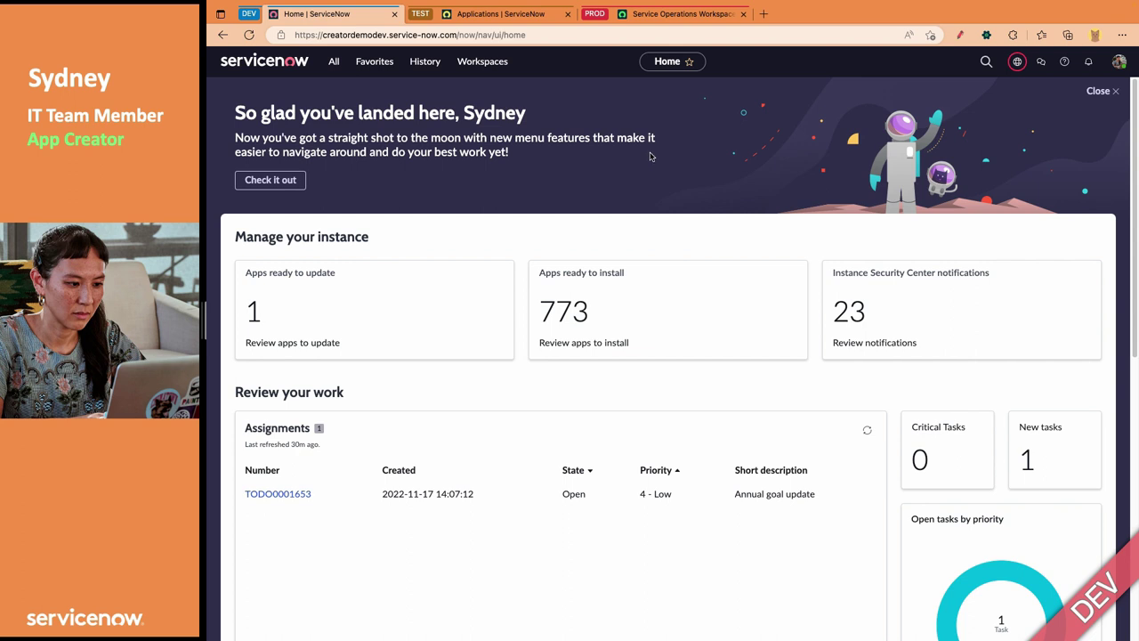
Launch Studio by filtering the navigator for 'studio'
click(331, 65)
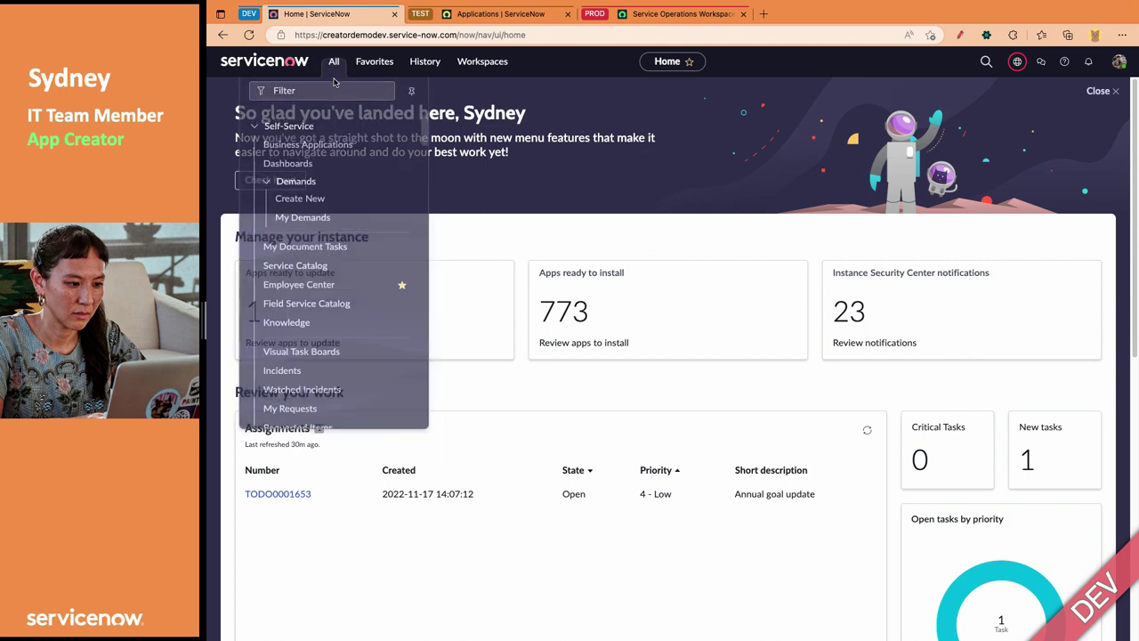
text(studio)
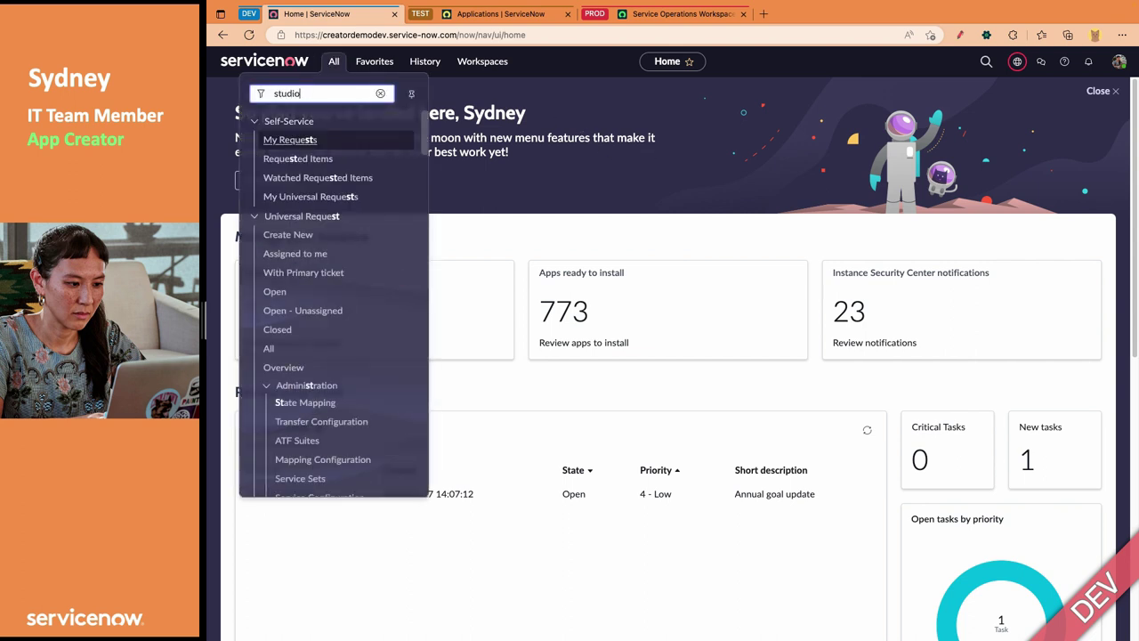
click(341, 143)
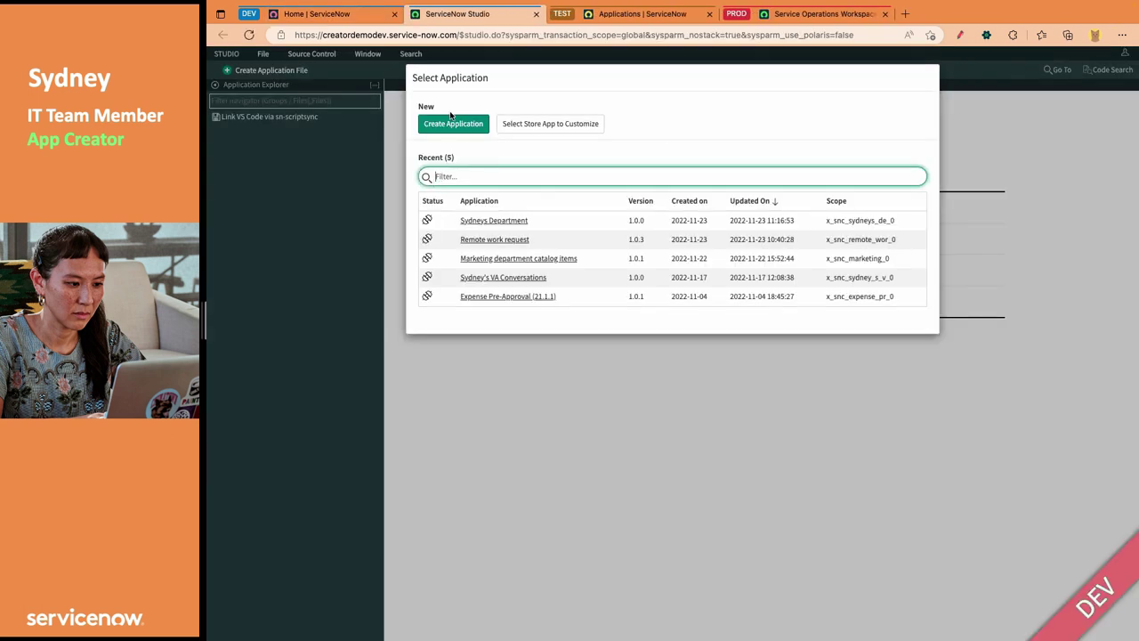
Create the application 'My first app' with scope x_snc_my_first_app and continue in Studio
click(452, 126)
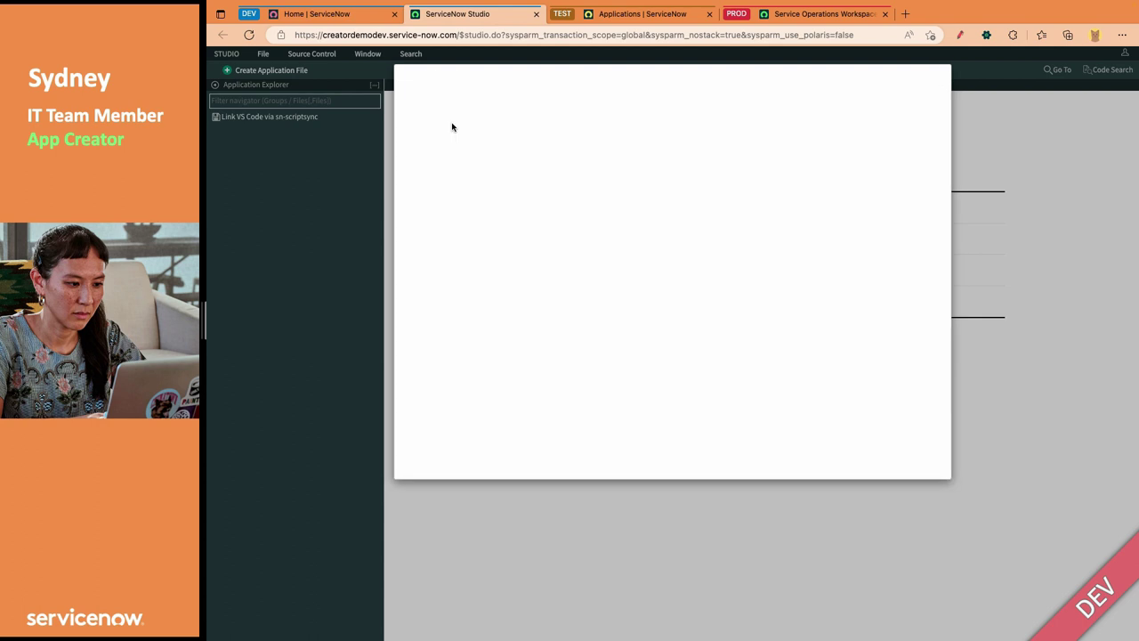
click(587, 242)
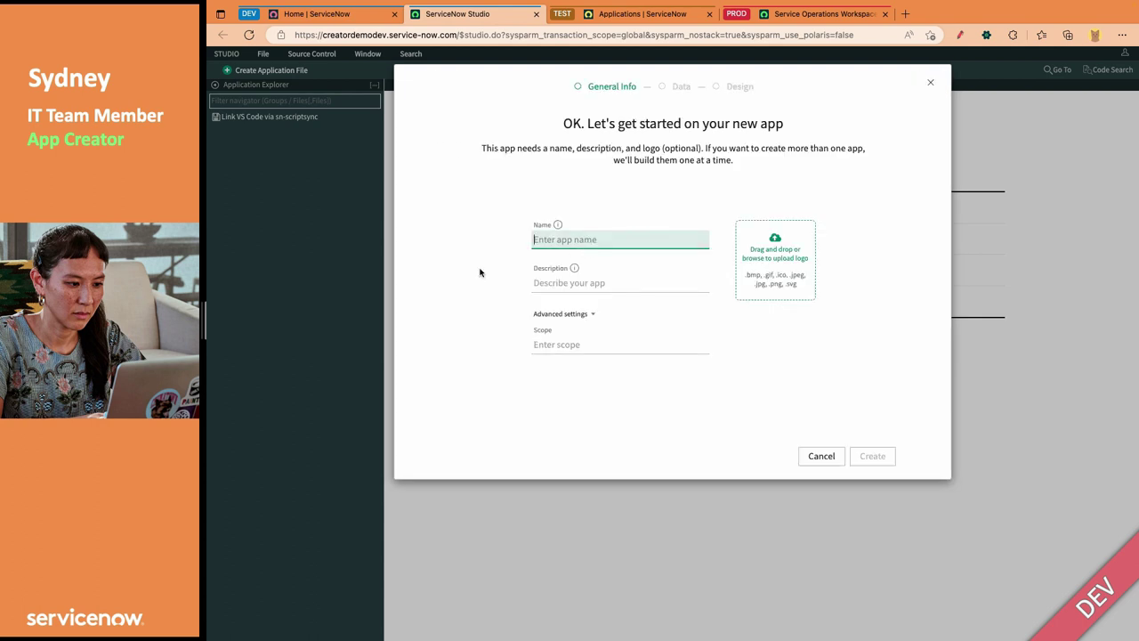
text(My first app)
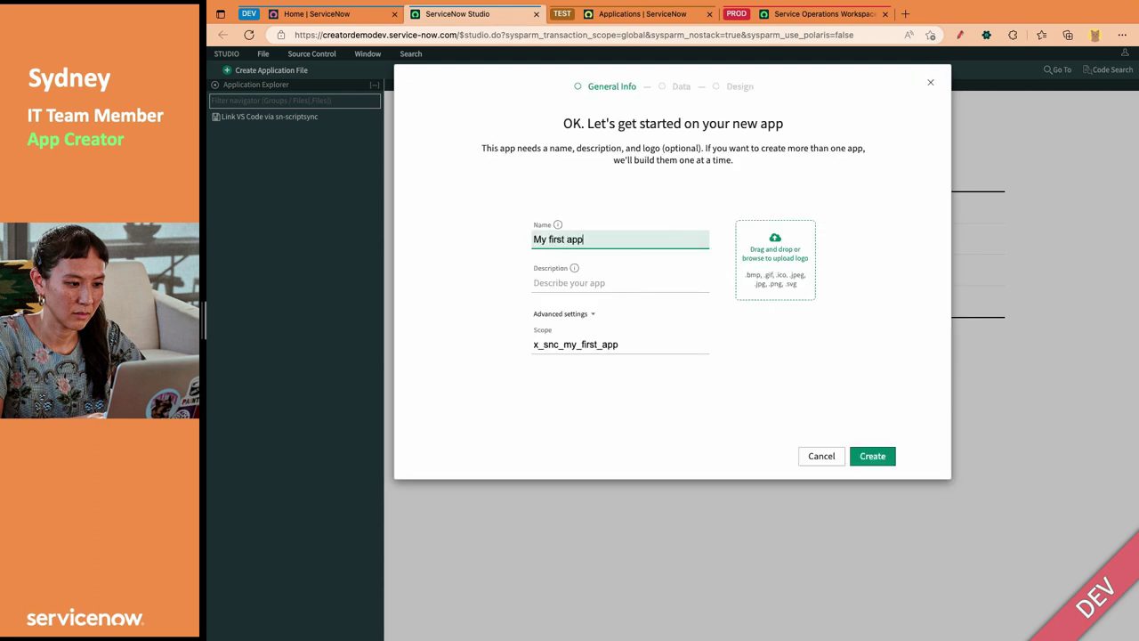
click(771, 412)
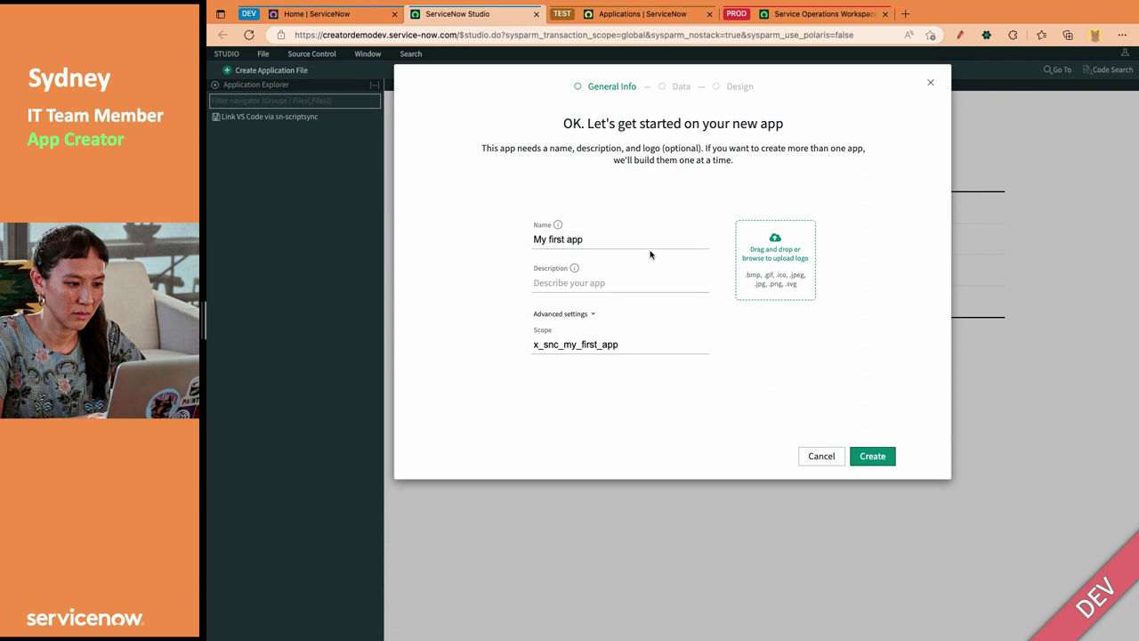
click(868, 458)
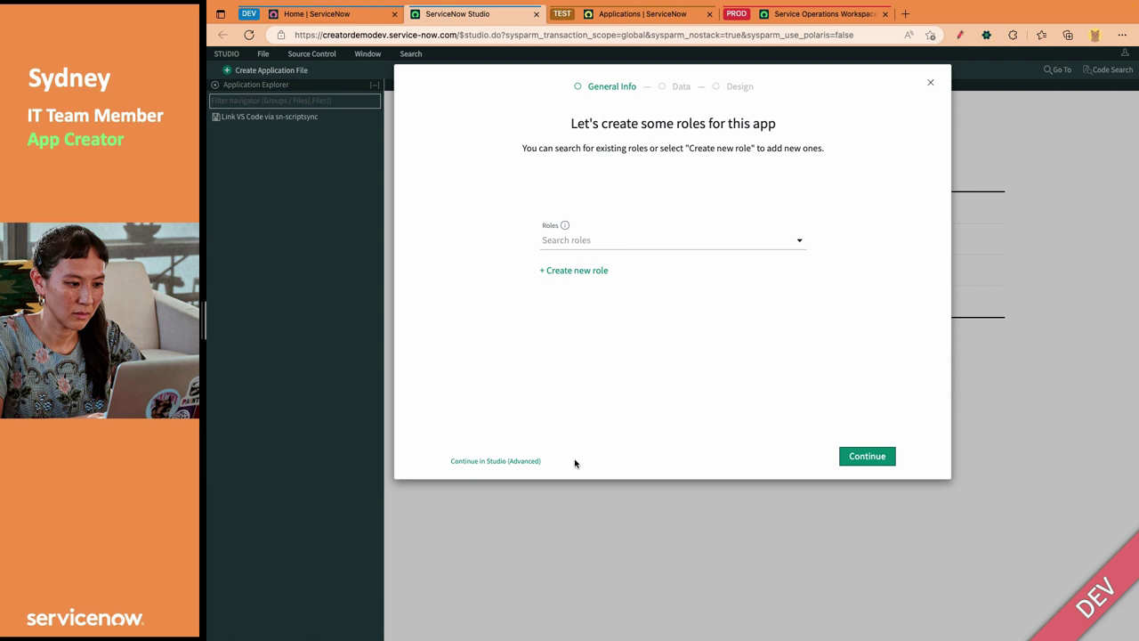
click(519, 461)
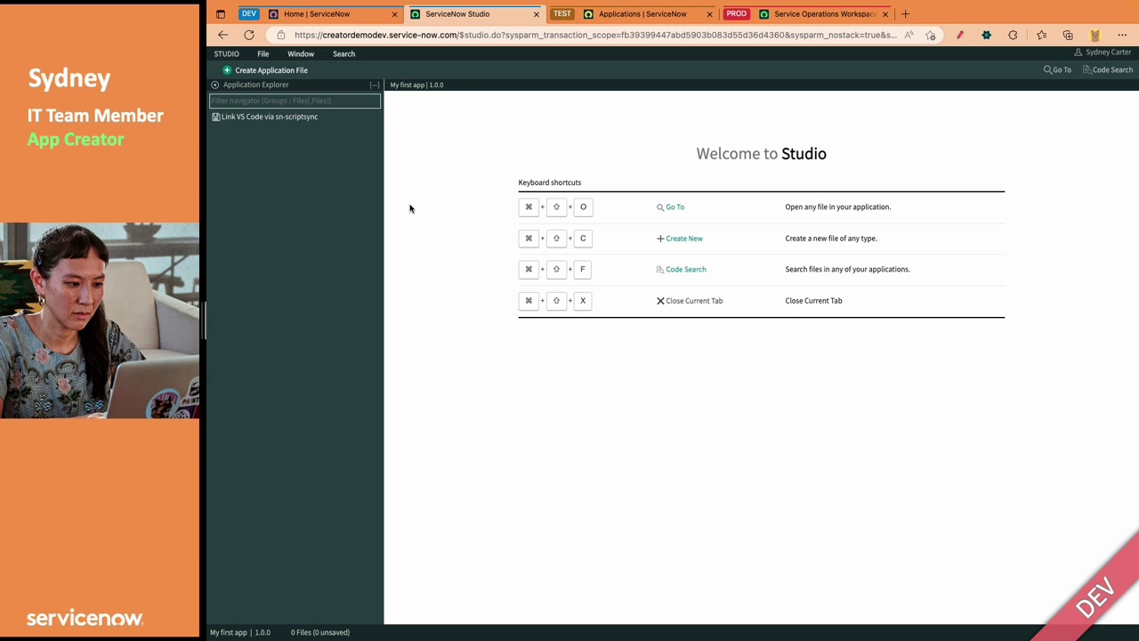
Add a new Role file with suffix 'admin', creating x_snc_my_first_app.admin
click(299, 70)
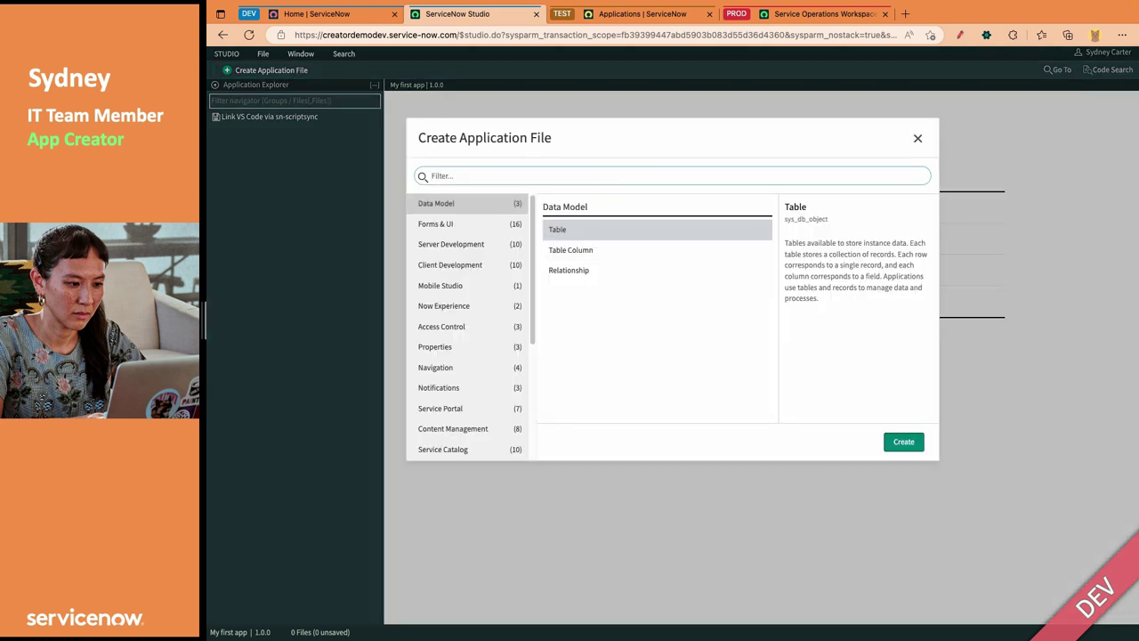
text(role)
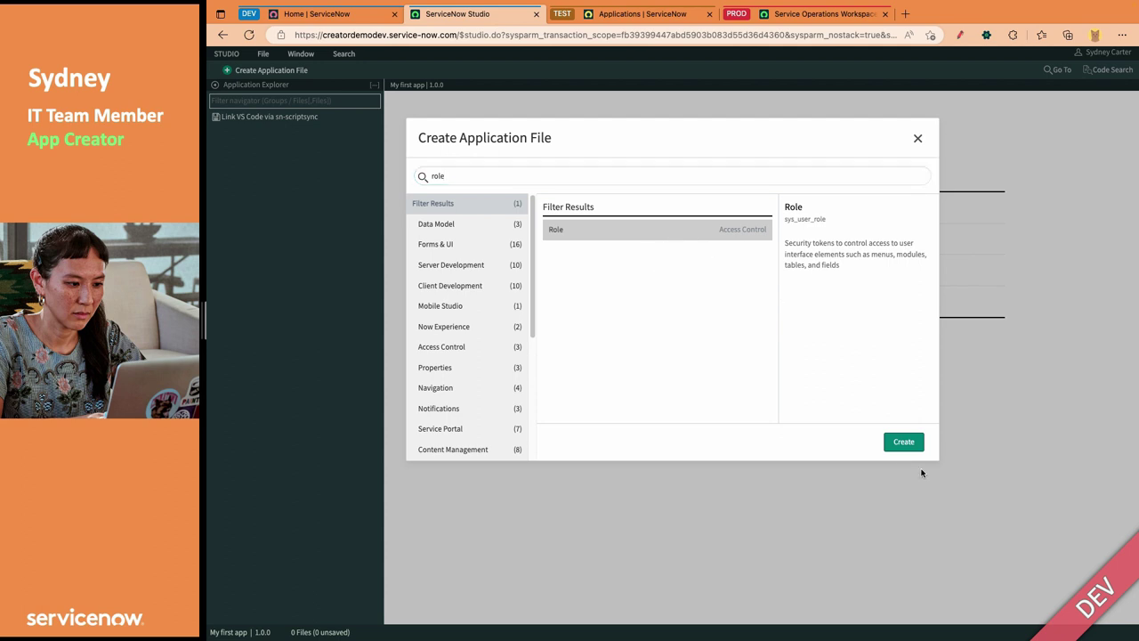
click(903, 442)
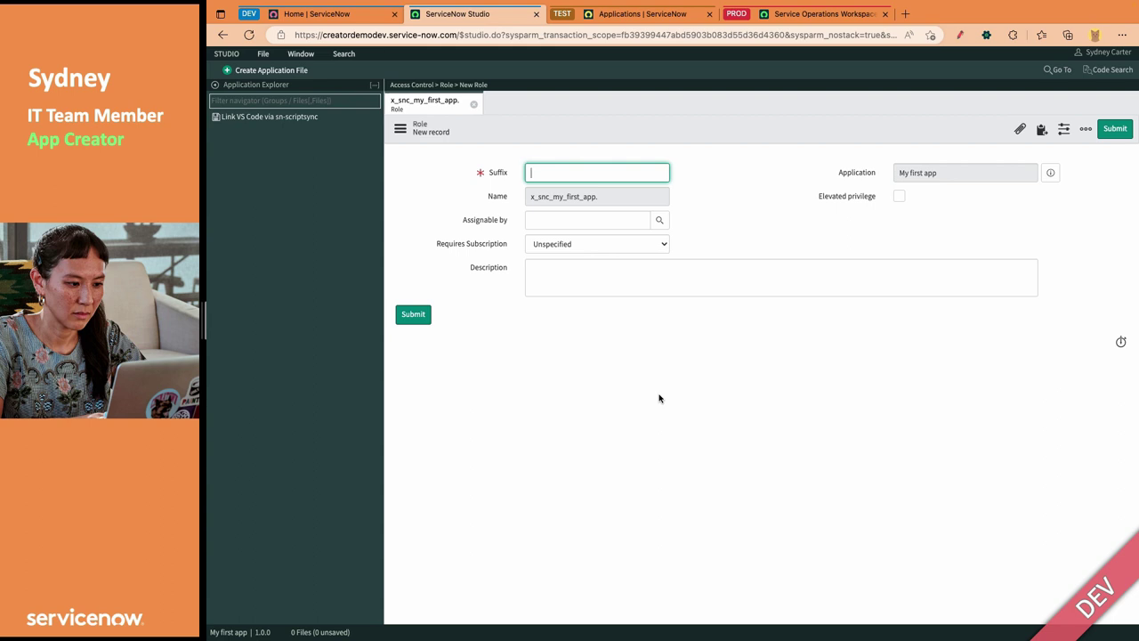
text(admin)
click(697, 366)
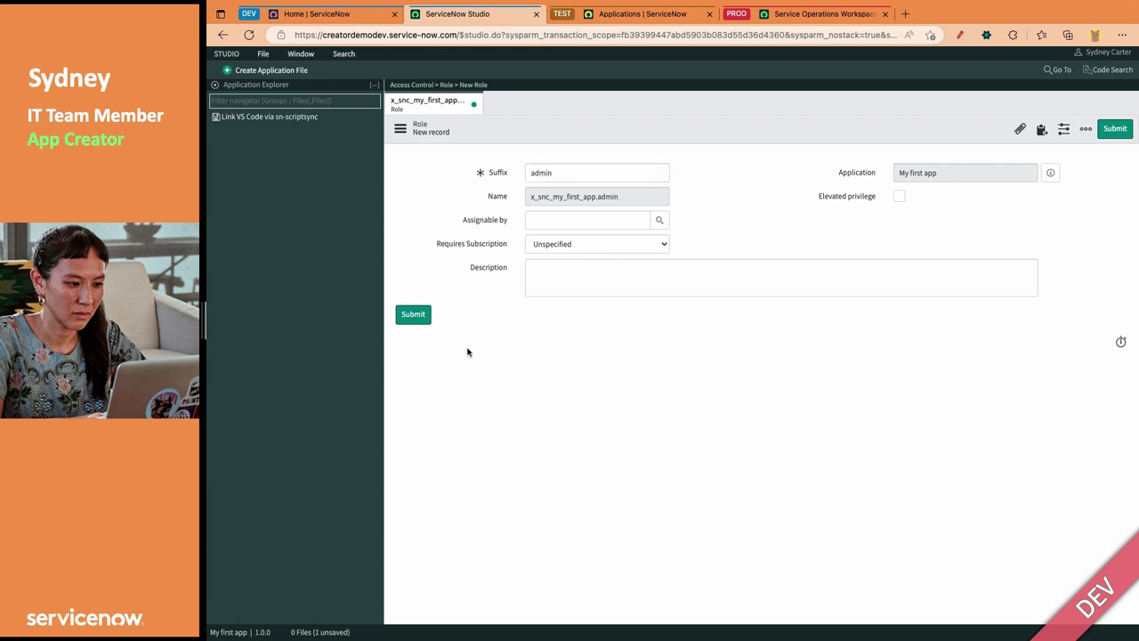
click(413, 314)
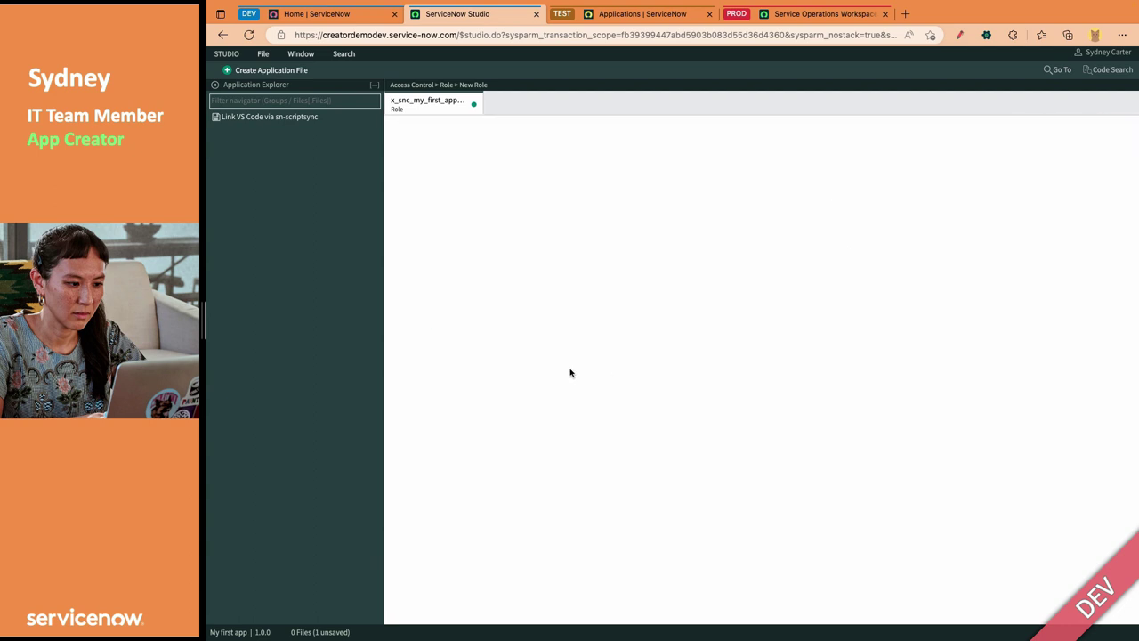
Set the admin role's Requires Subscription to Yes, save it, and close the record
click(610, 241)
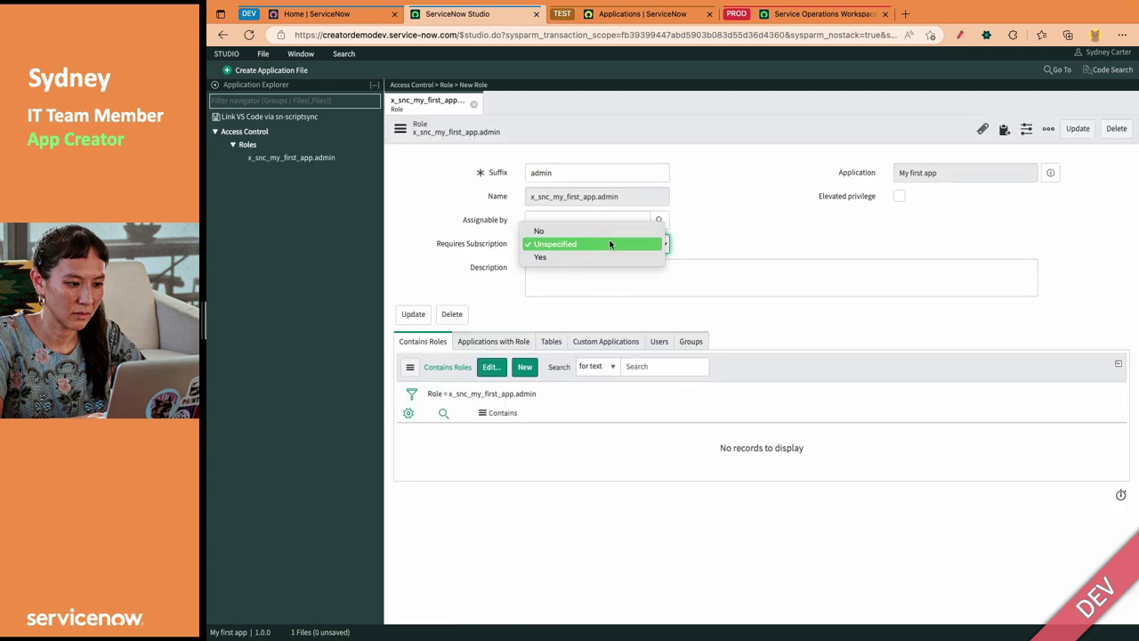
click(616, 251)
click(413, 314)
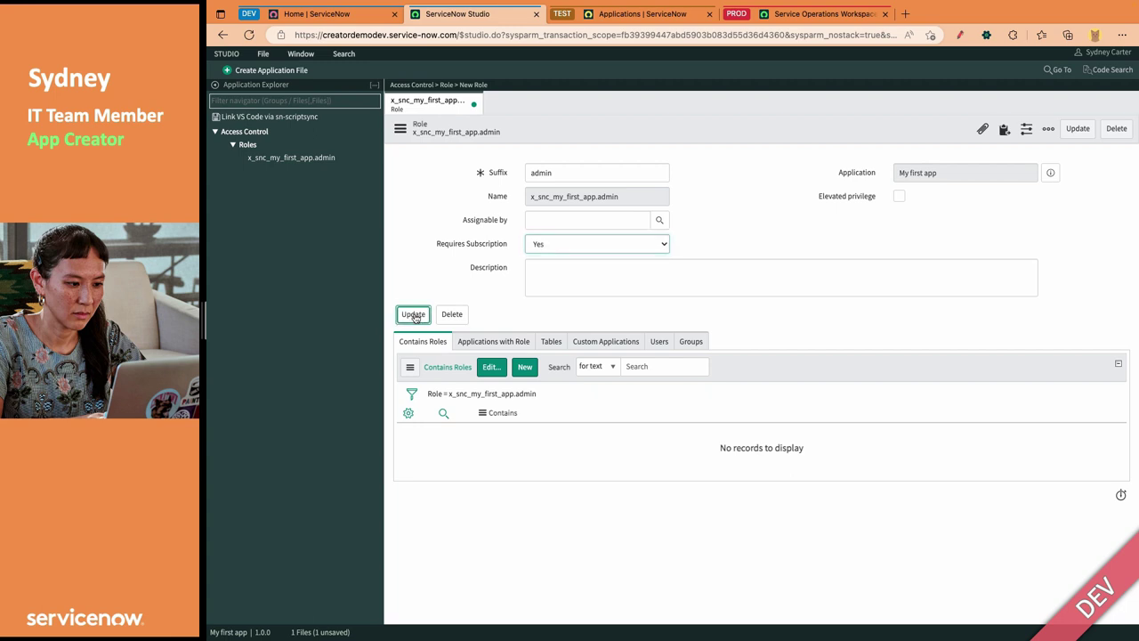
click(473, 104)
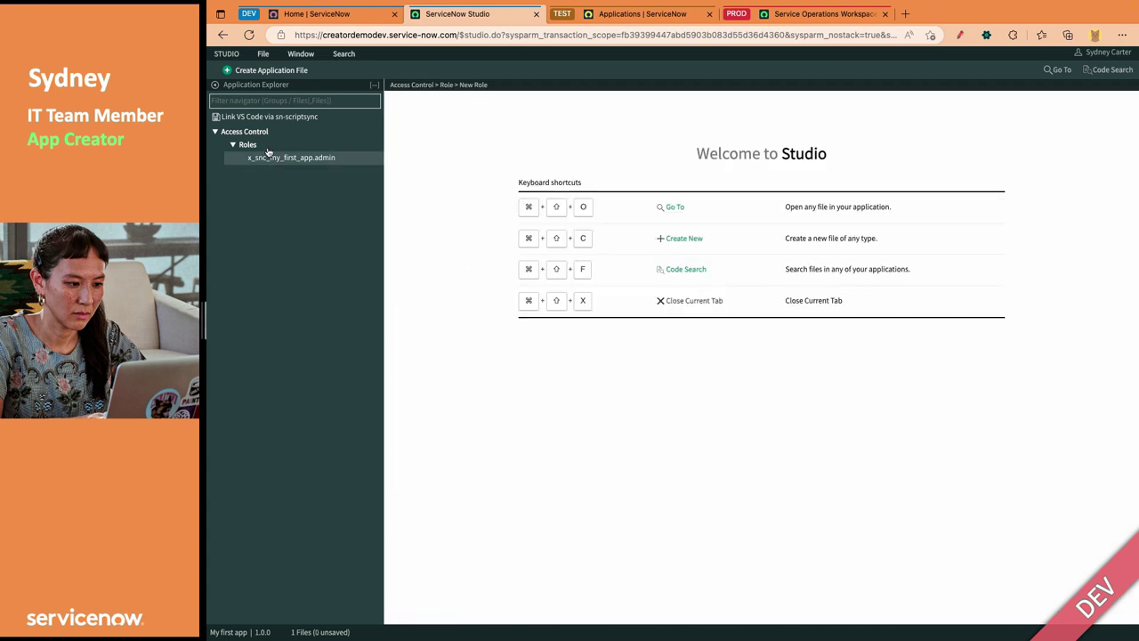
Browse the 'catalog item', 'record' and 'table' file types without creating any file
click(269, 71)
text(cat)
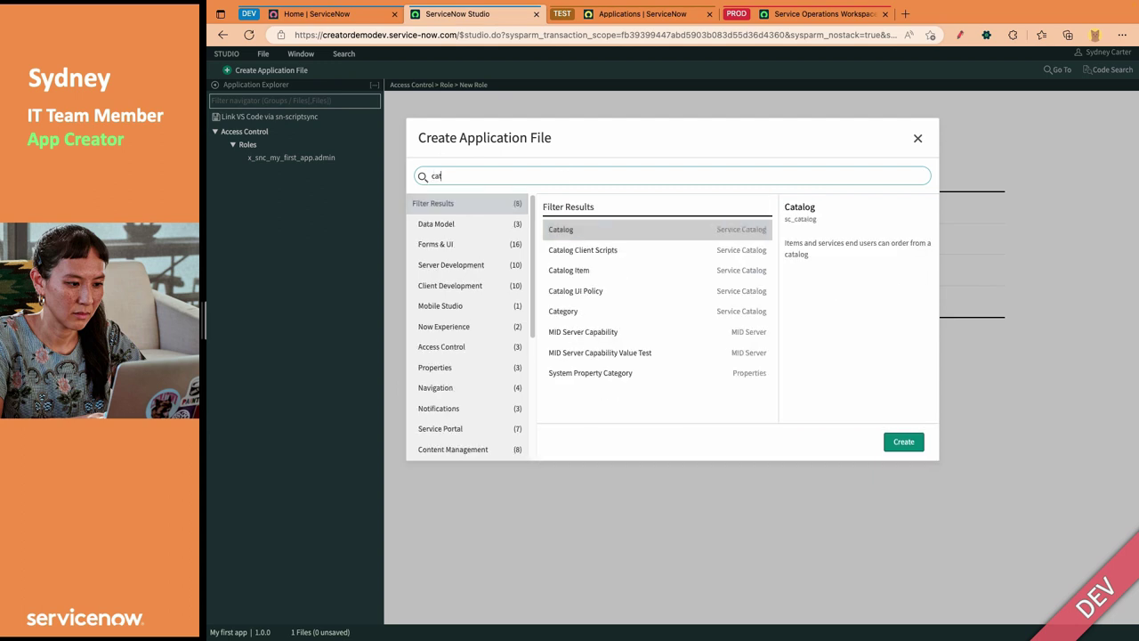
text(alog item)
key(super+a)
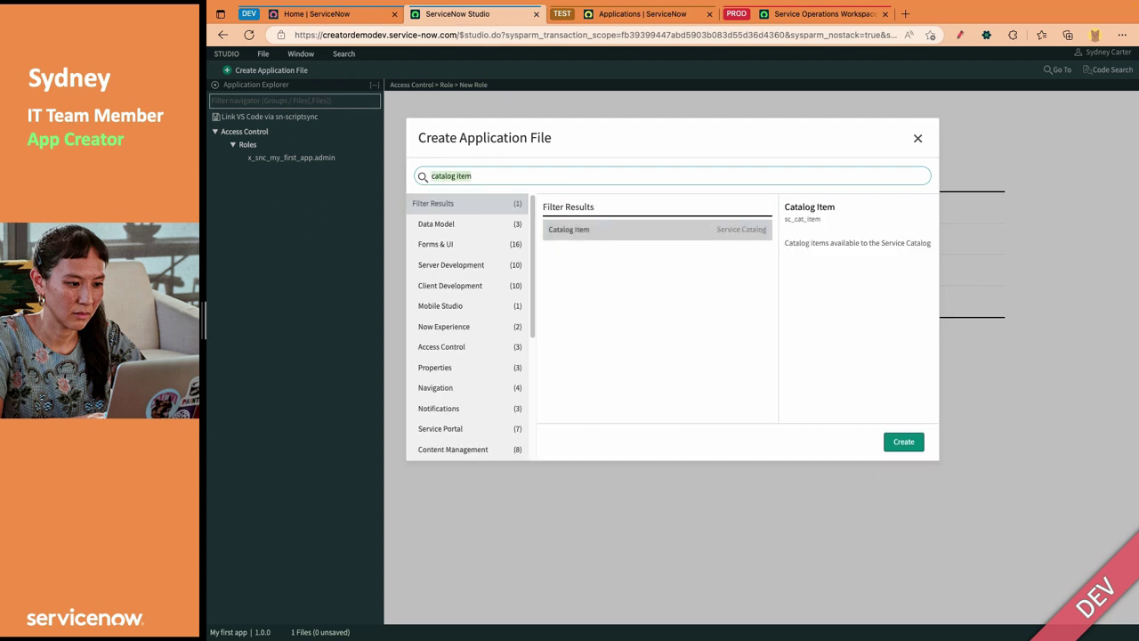
text(record)
key(super+a)
text(table)
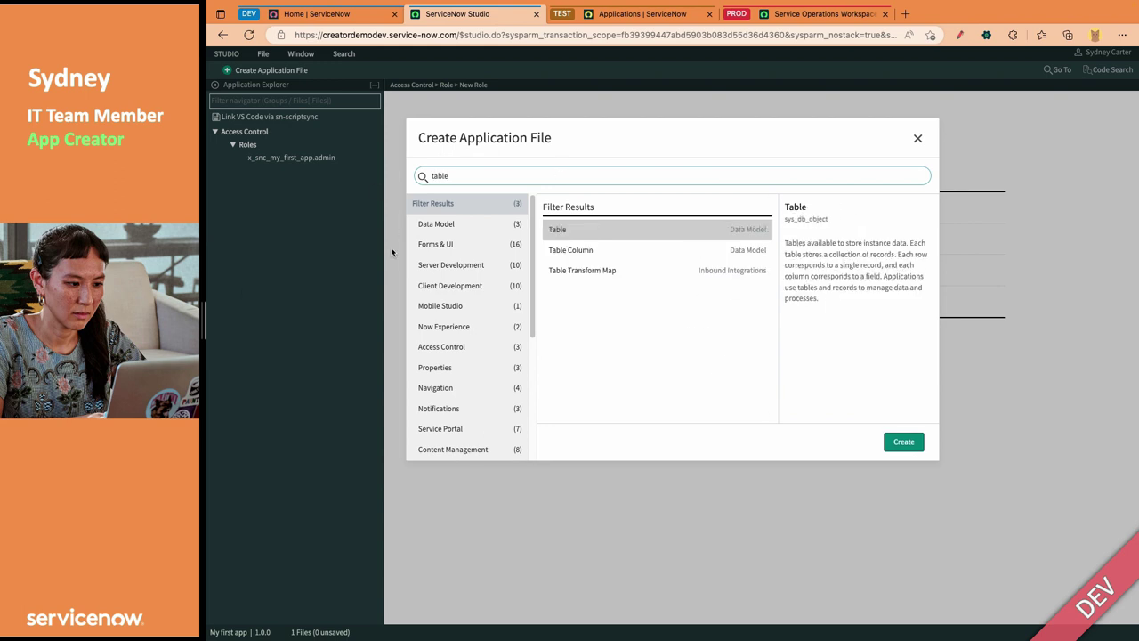
click(916, 138)
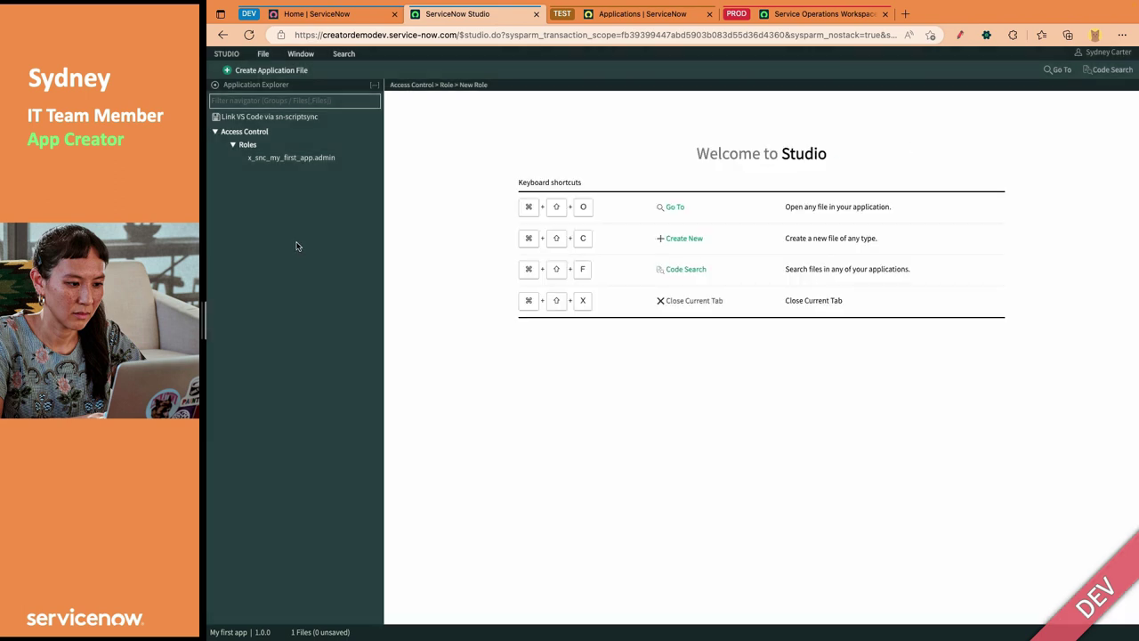
Open the Publish settings for My first app from the File menu
click(264, 54)
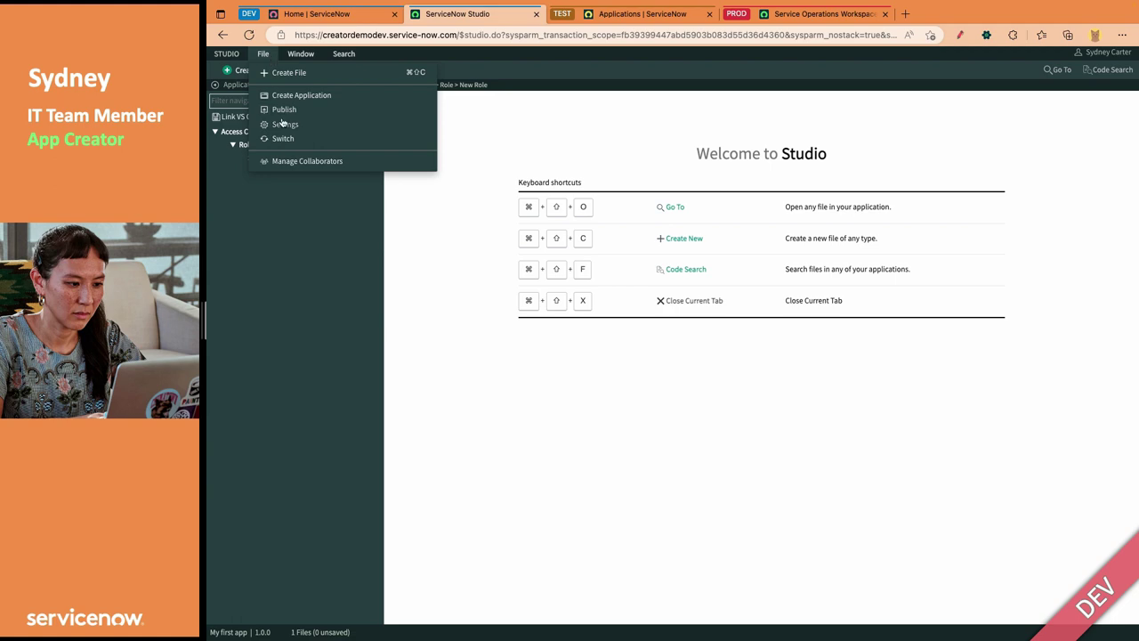
click(476, 312)
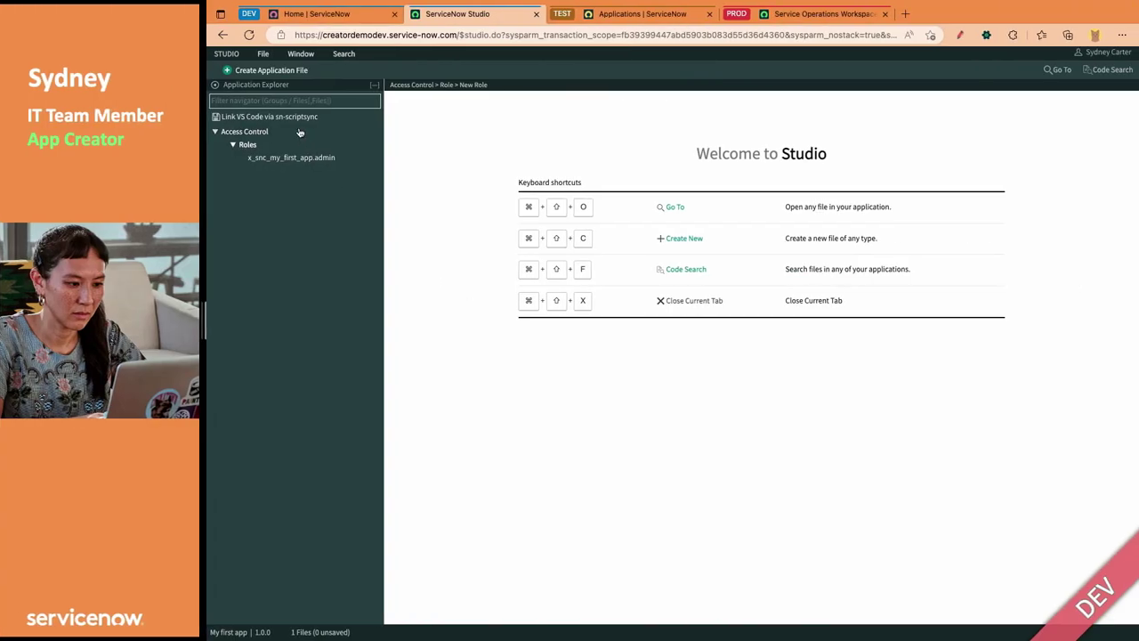
click(263, 54)
click(285, 109)
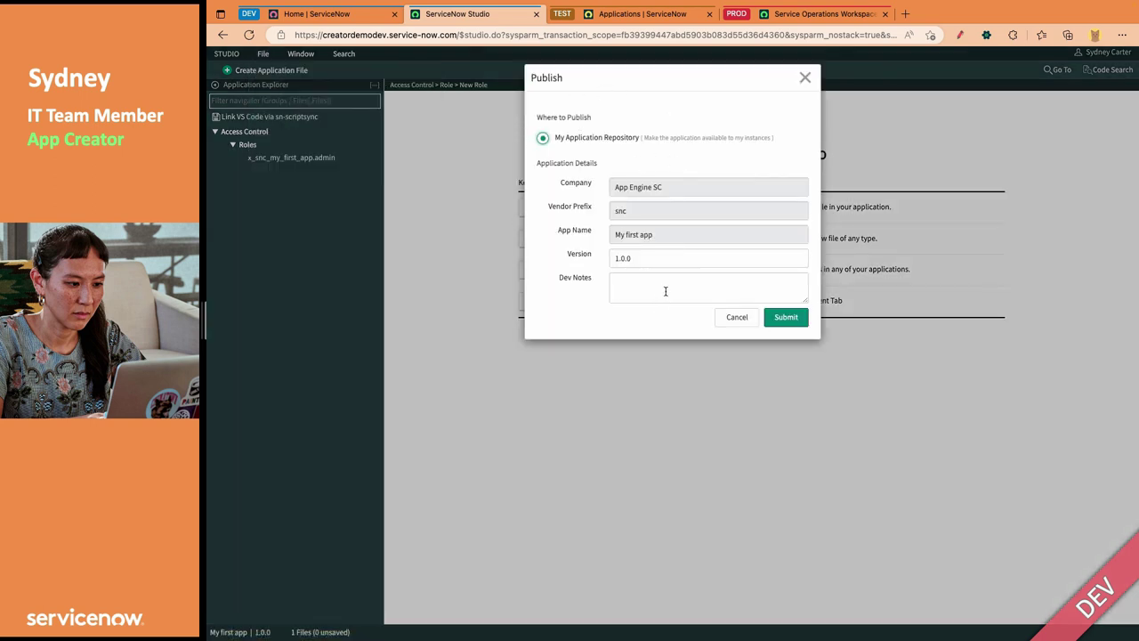
Publish version 1.0.0 with the dev note 'Best release ever!' and close the success message
click(665, 291)
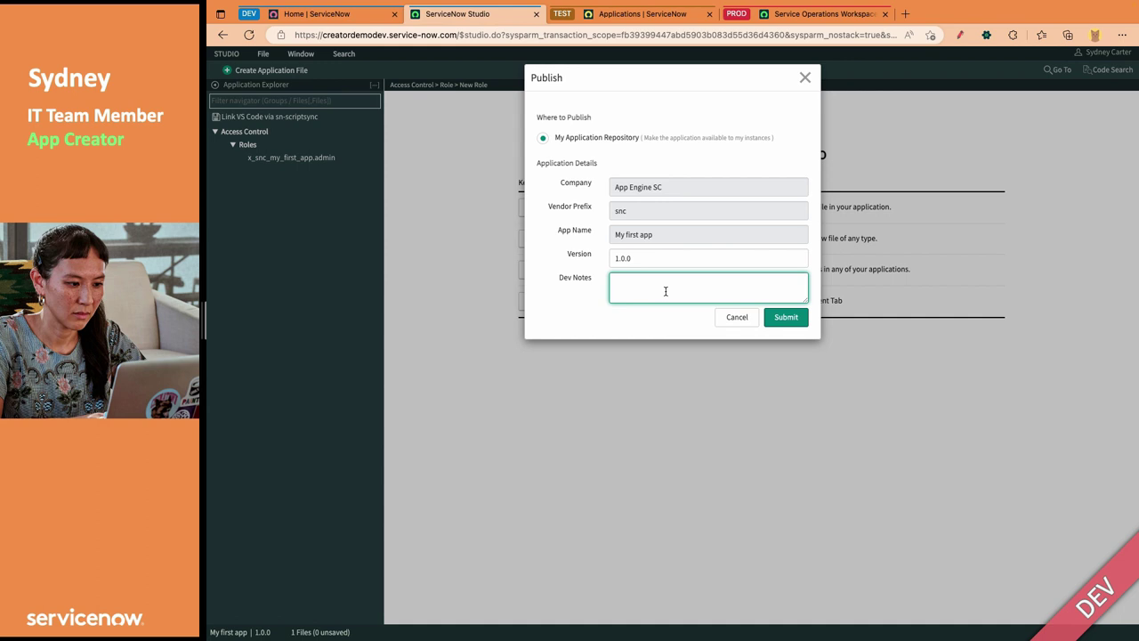
text(Best release ever!)
click(785, 318)
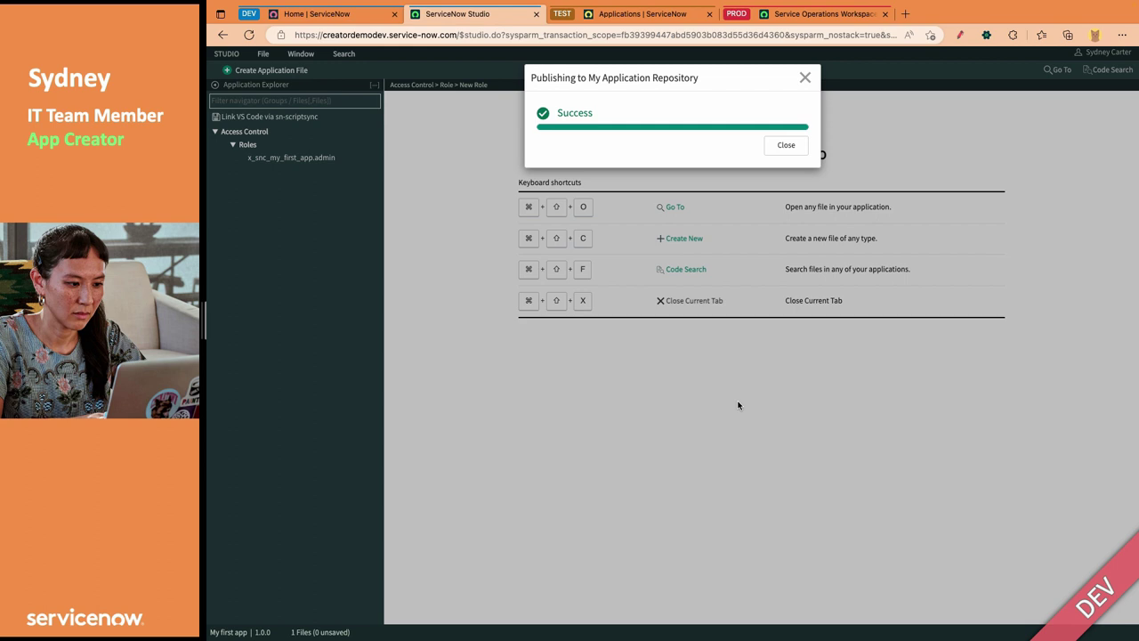
click(790, 146)
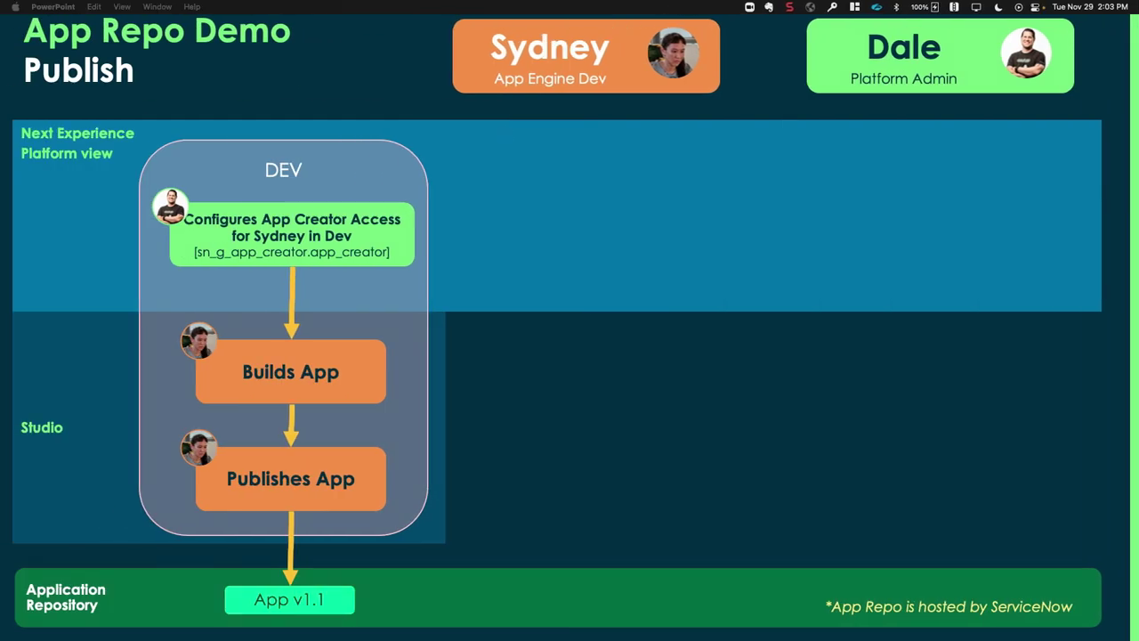
Advance the slideshow through the agenda (3 Install) to the Install diagram slide
click(570, 483)
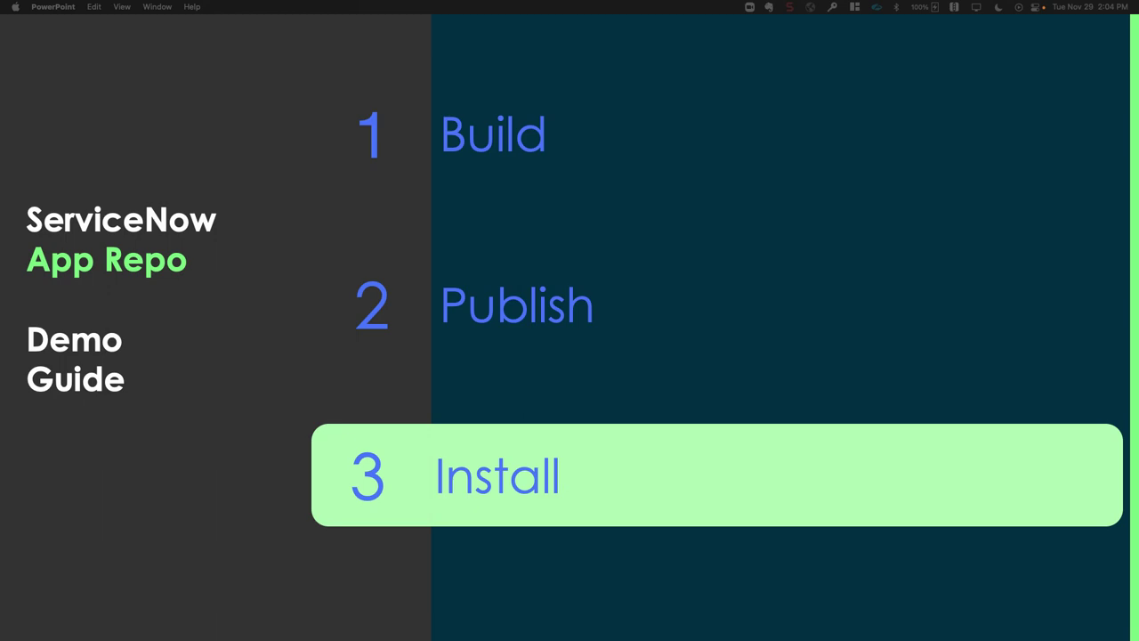
click(570, 480)
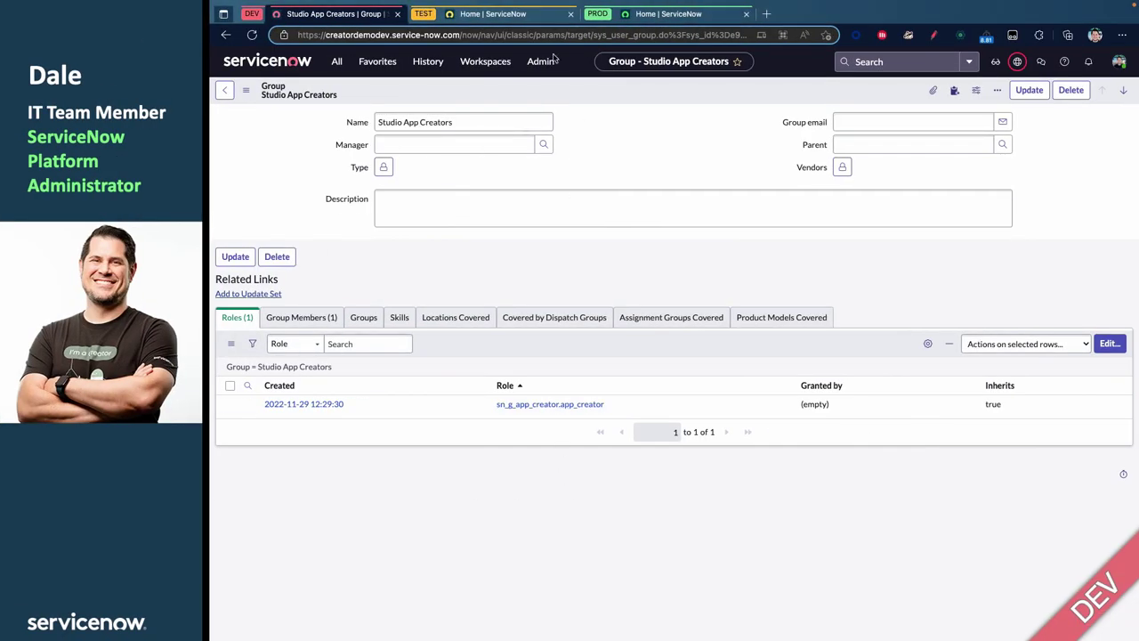
Switch to the TEST instance and close the yellow announcement banner
click(537, 15)
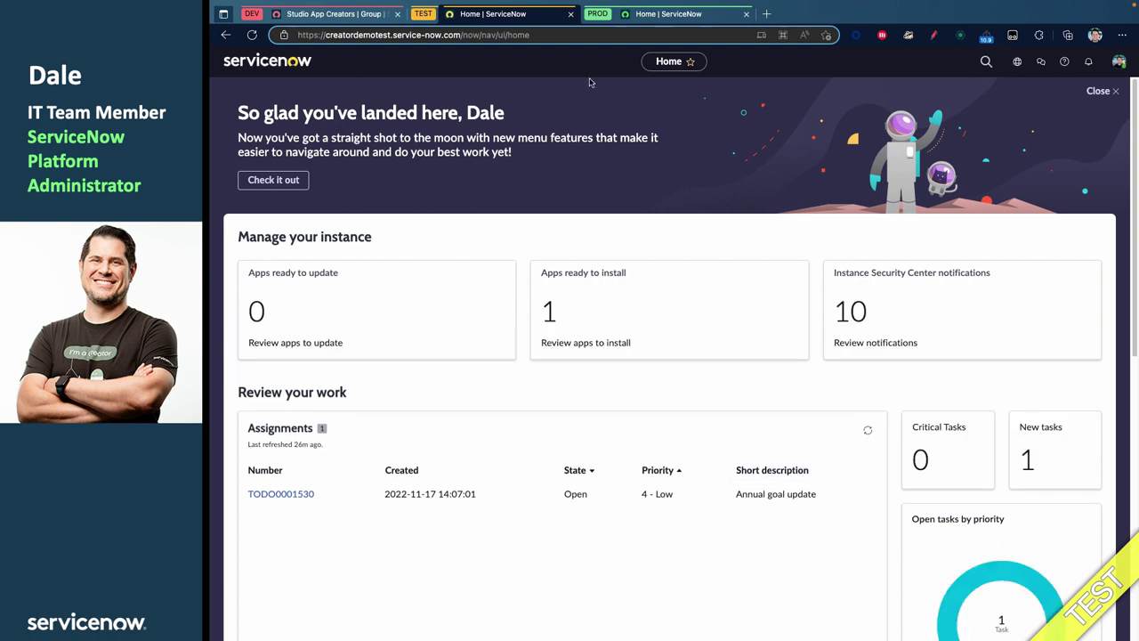
drag(553, 122, 558, 121)
click(610, 122)
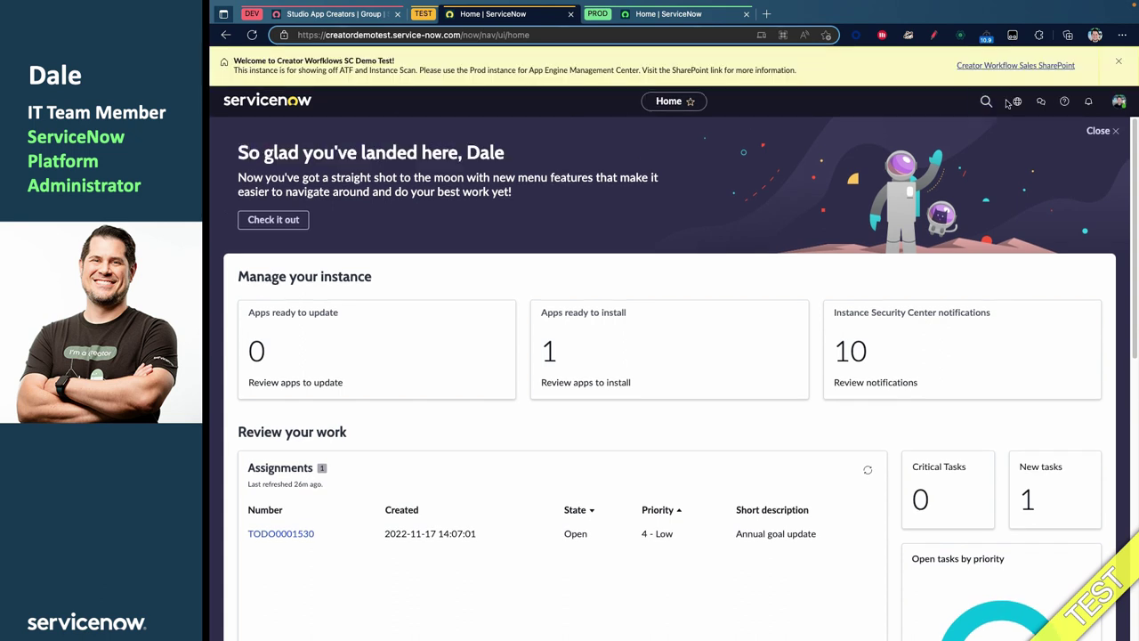
click(1123, 62)
click(355, 57)
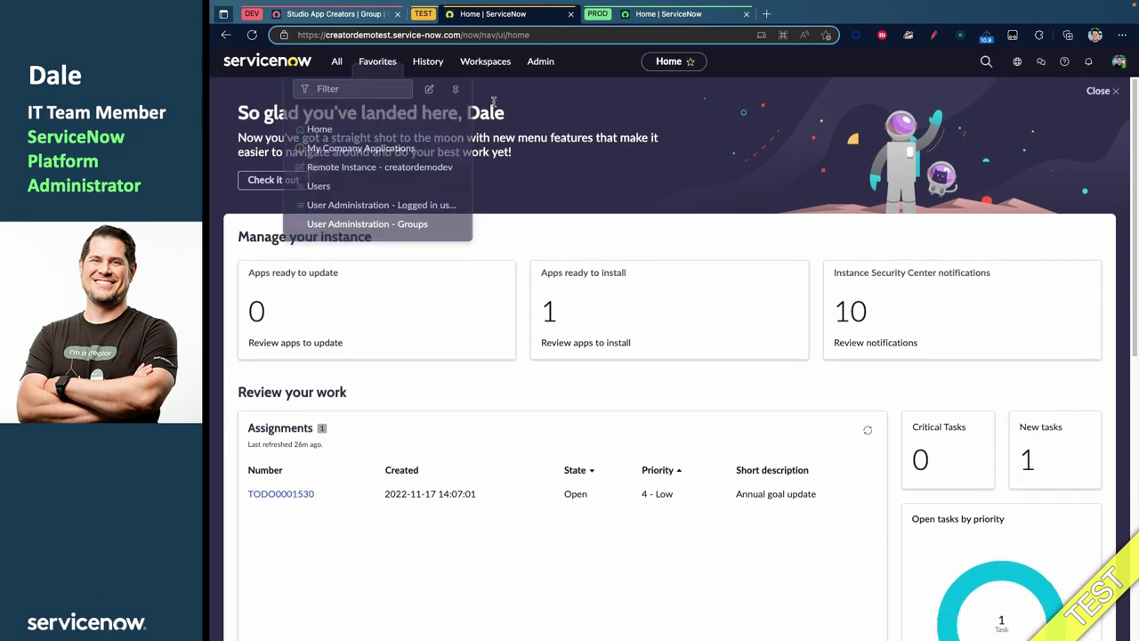
click(354, 56)
Filter the navigator for 'groups' and open the App Installers group from the Groups list
click(336, 61)
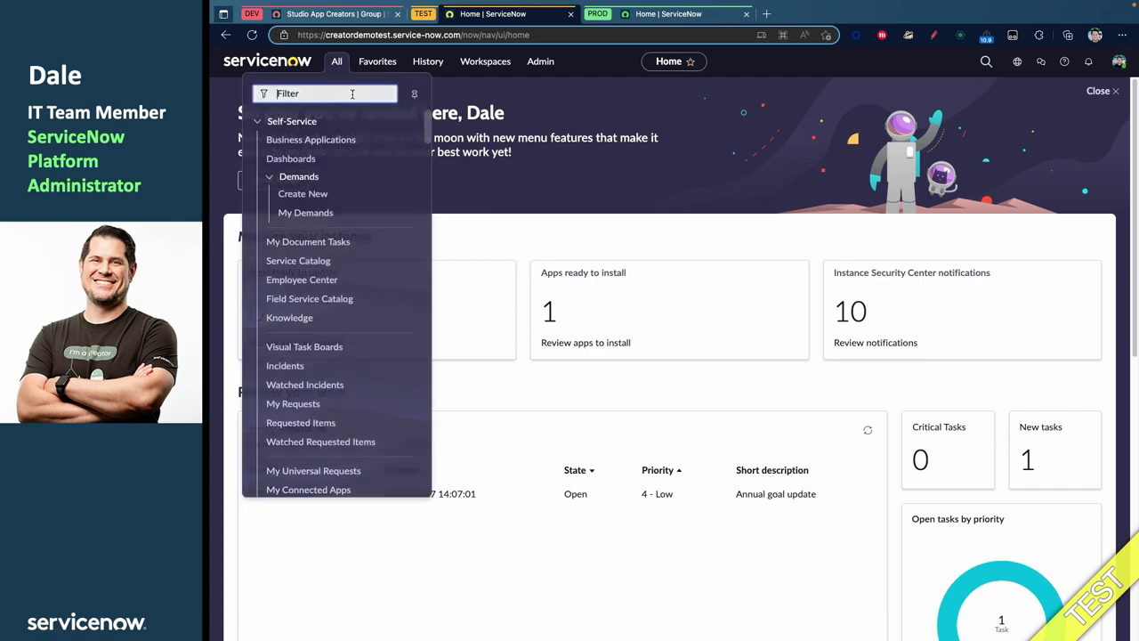
text(groups)
scroll(296, 401, down, 10)
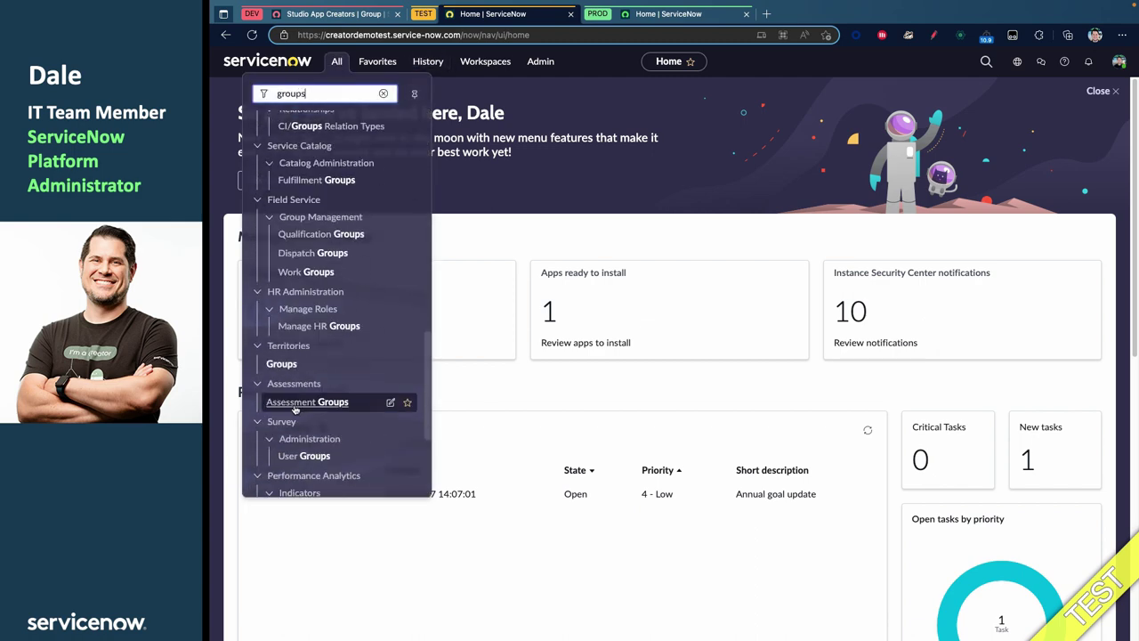
scroll(297, 405, down, 2)
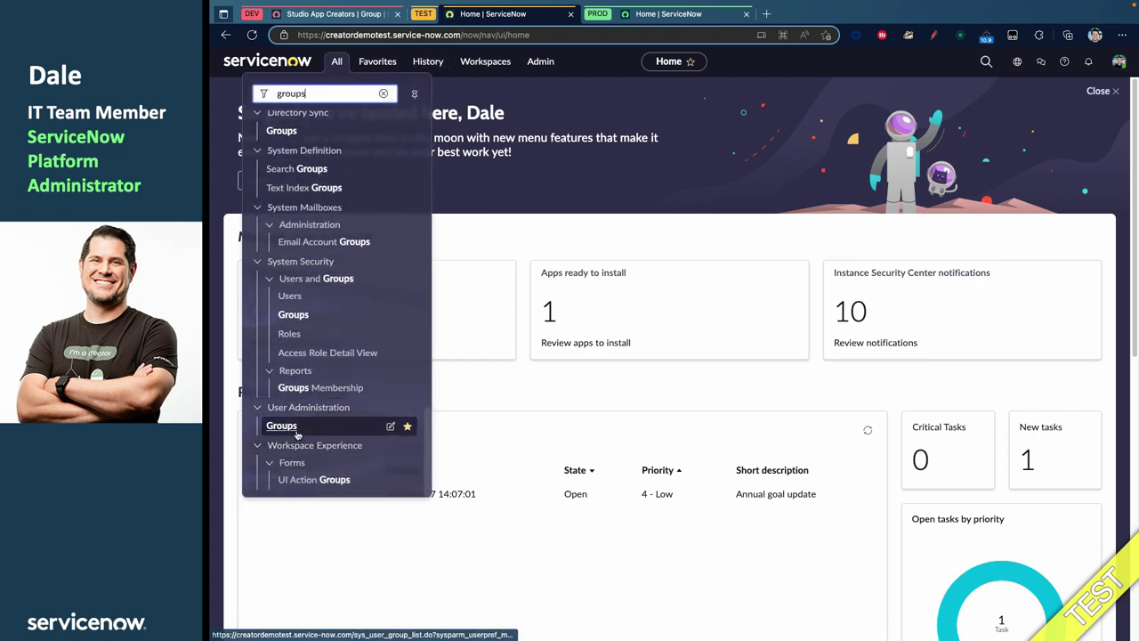
click(294, 430)
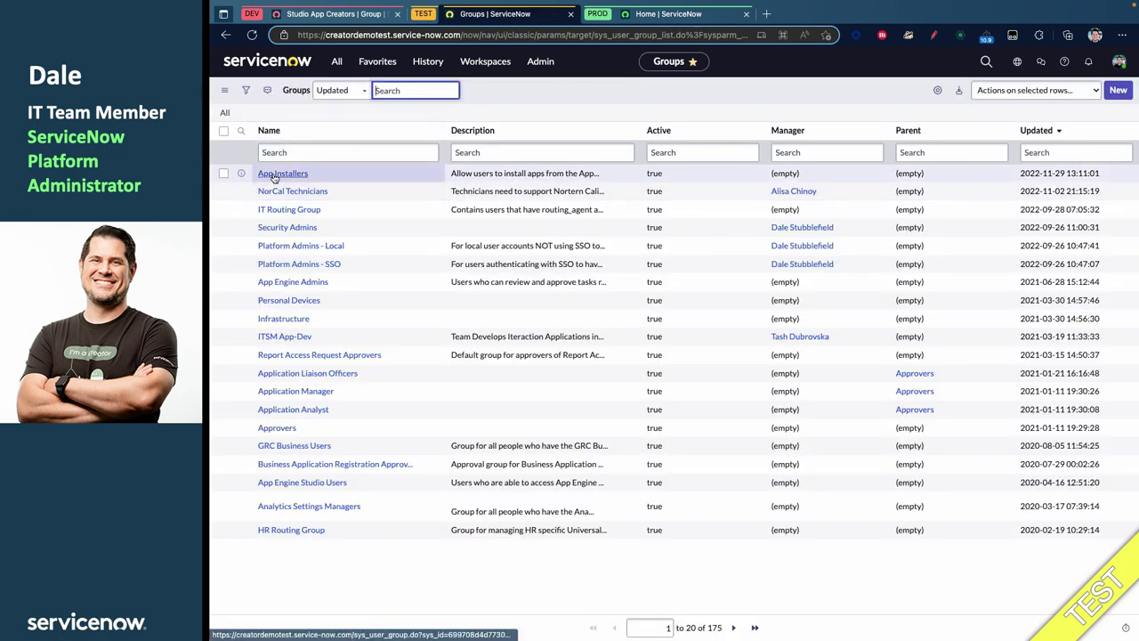
click(275, 175)
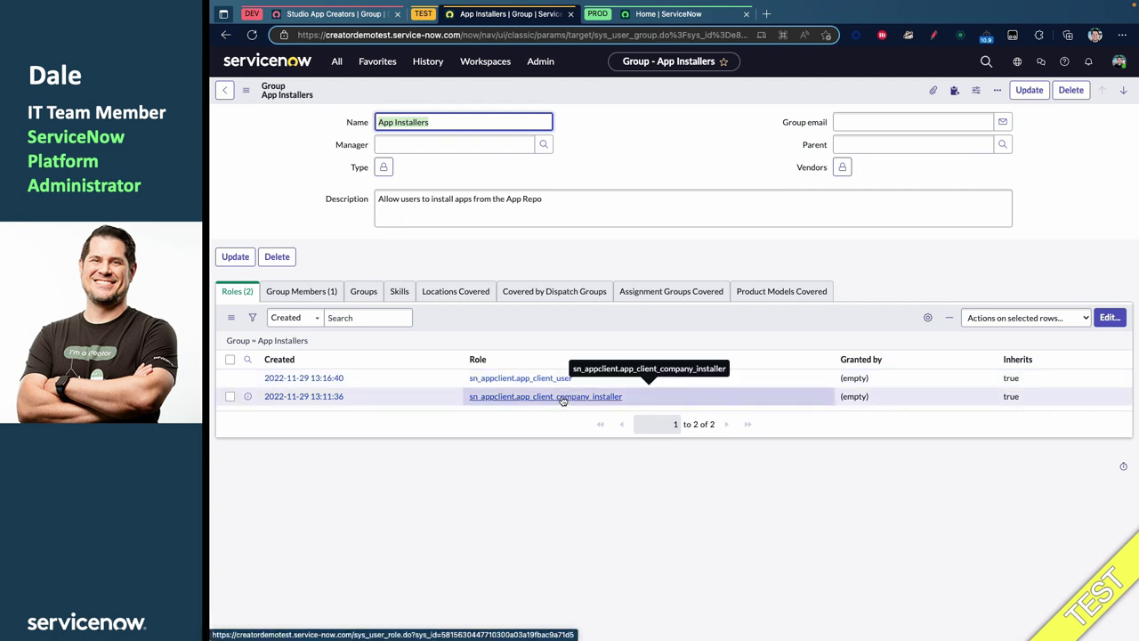
Review the App Installers roles sn_appclient.app_client_user and sn_appclient.app_client_company_installer
click(565, 509)
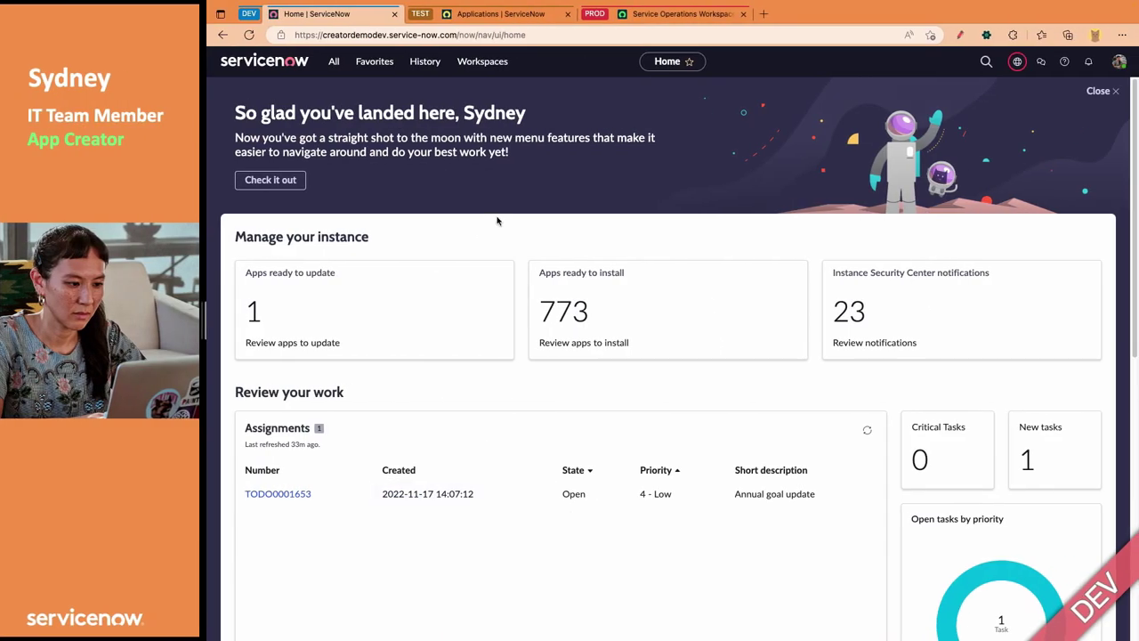
In TEST's Application Manager, refresh the list and show the Not Installed apps
click(522, 15)
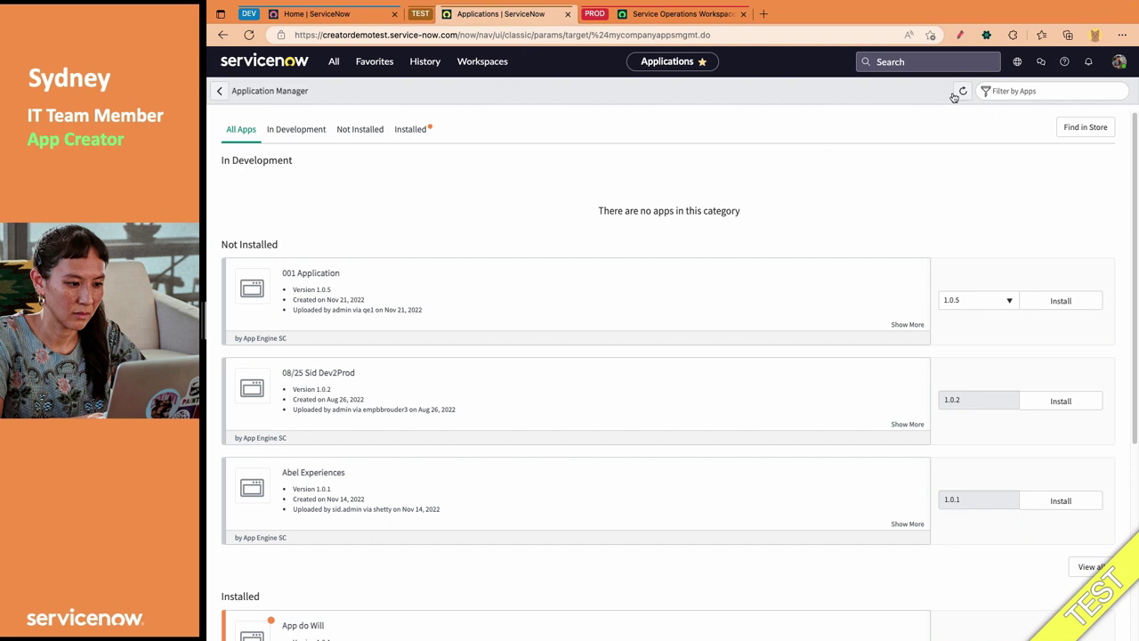
click(334, 61)
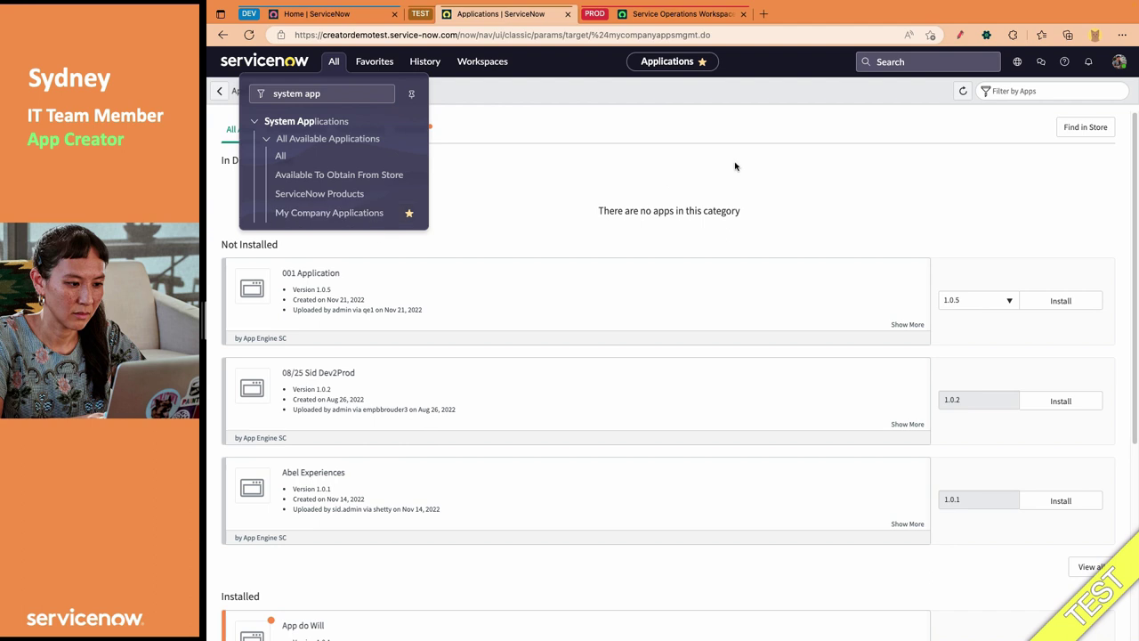
click(779, 103)
click(962, 91)
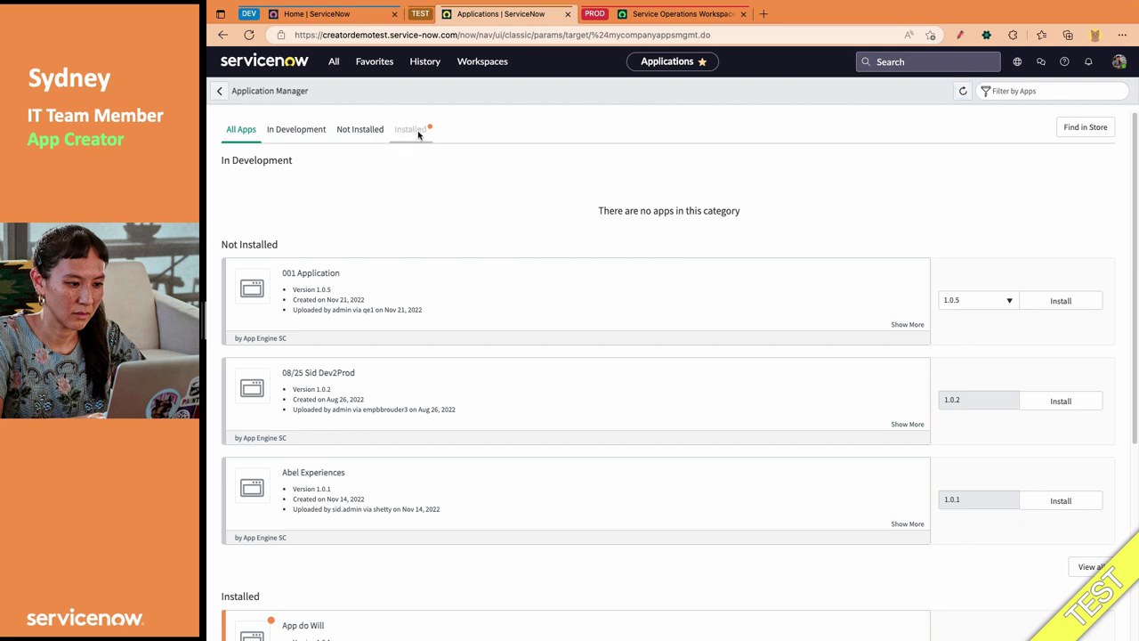
click(349, 131)
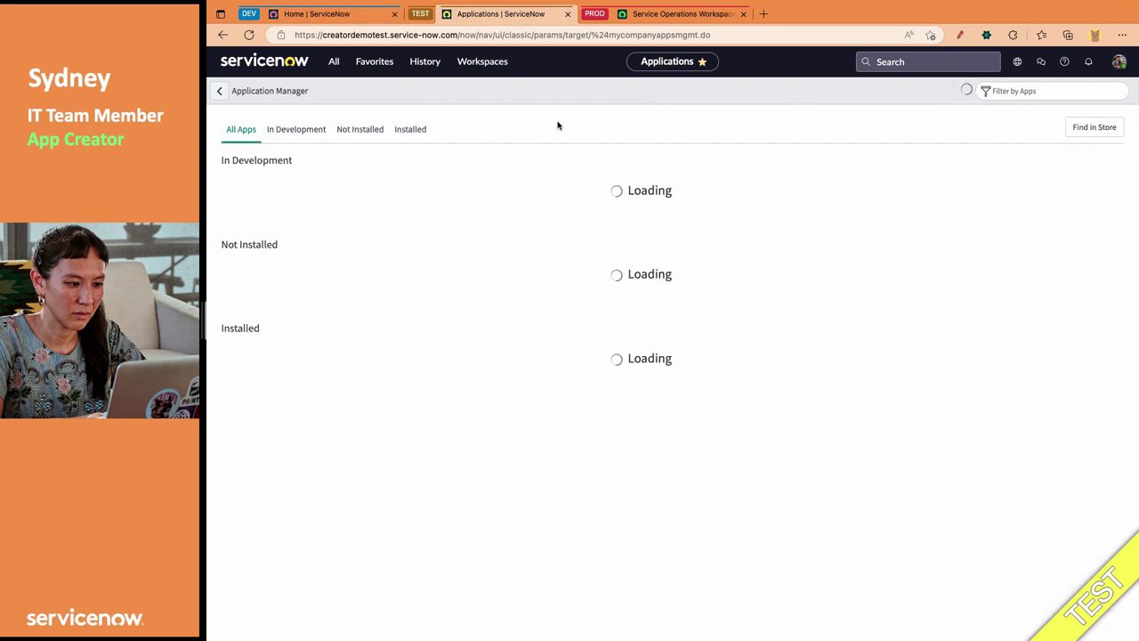
click(363, 131)
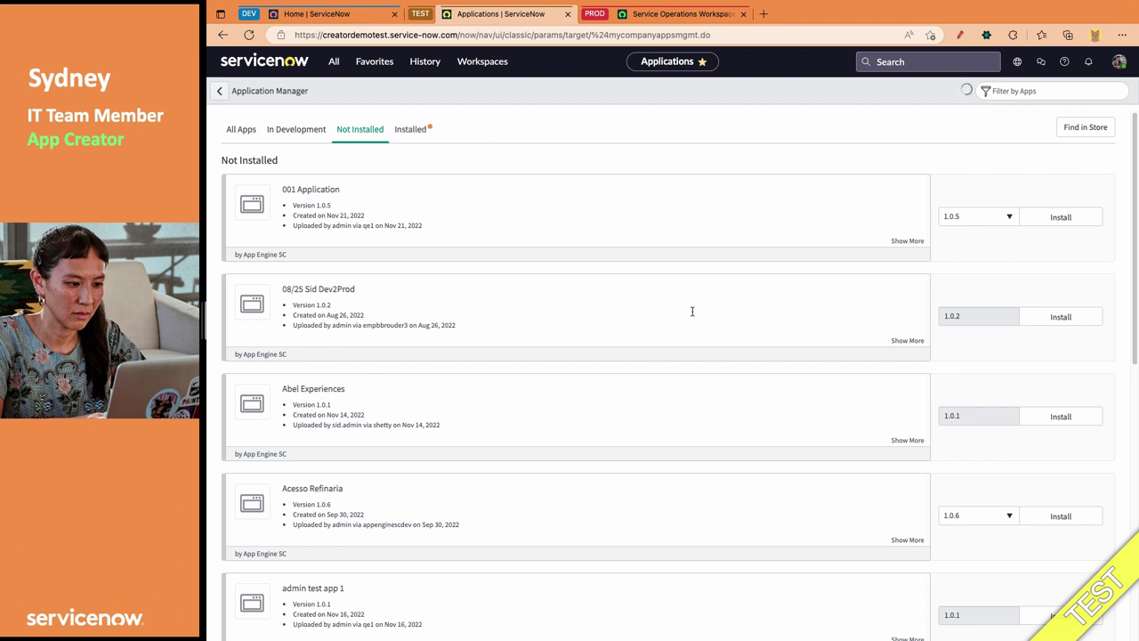
Filter the apps by 'my fi' and start installing My first app 1.0.0
click(1026, 95)
text(my first)
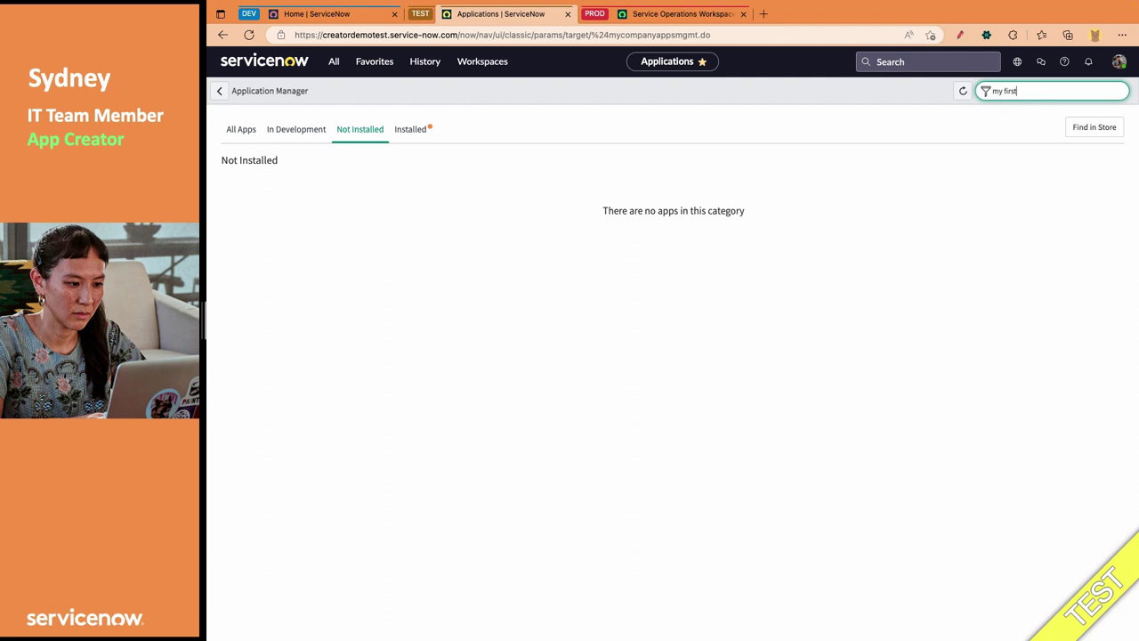
key(super+a)
key(BackSpace)
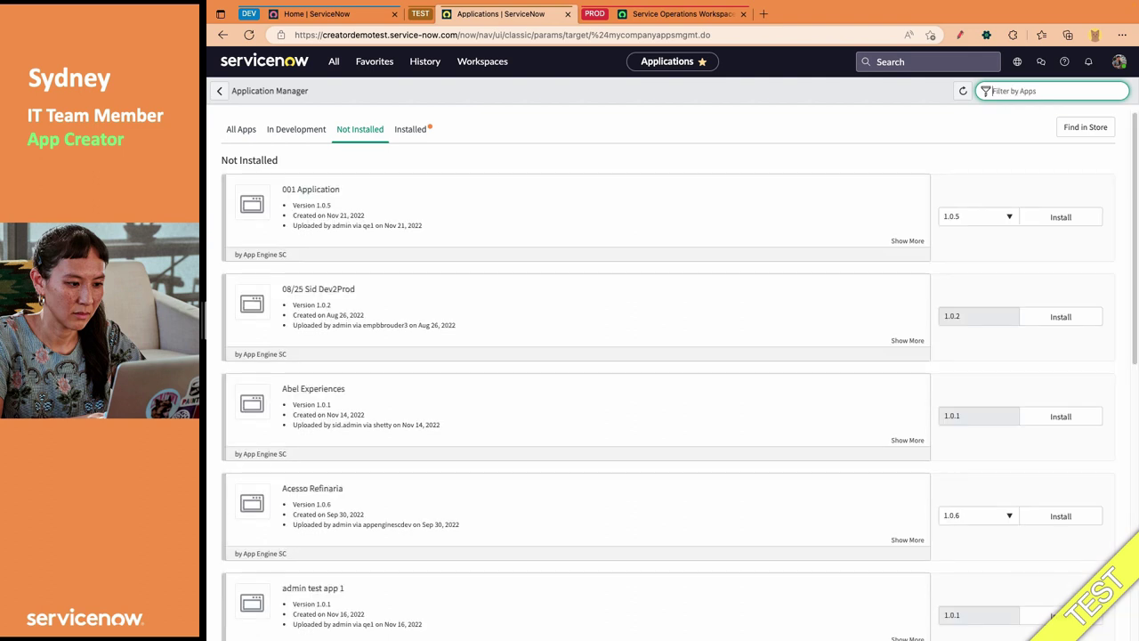
click(552, 129)
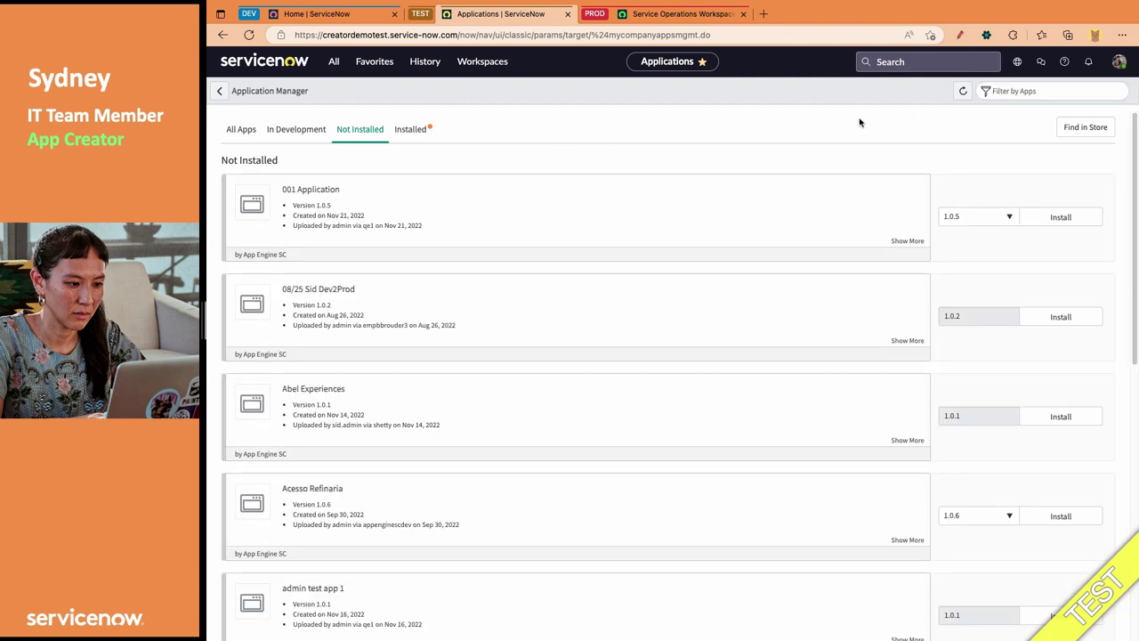
click(1009, 93)
text(m)
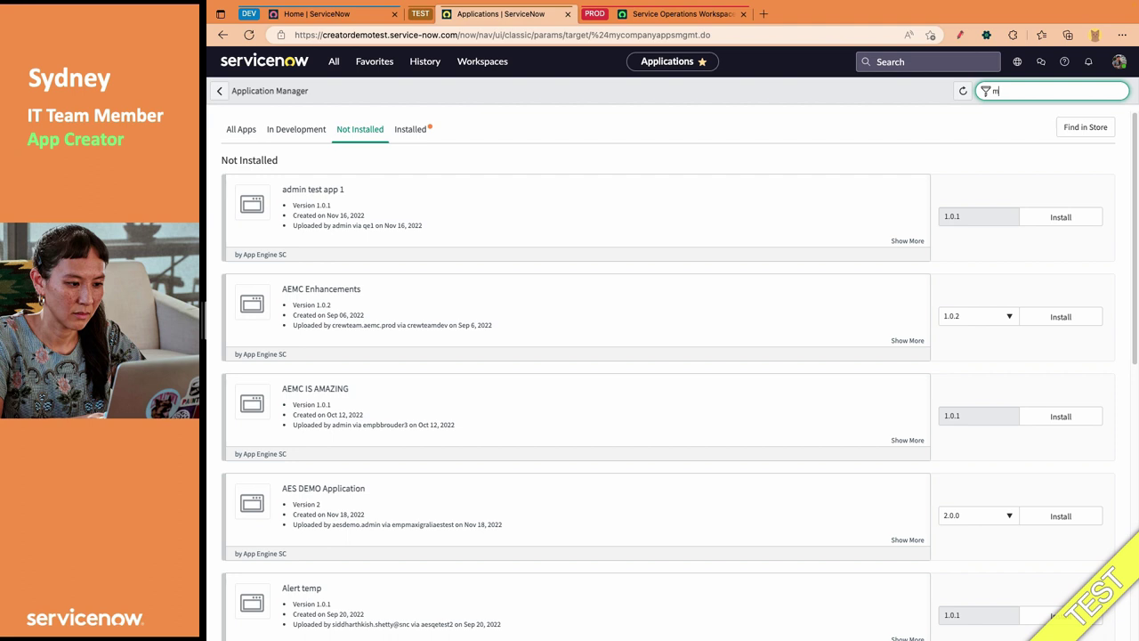
text(y fi)
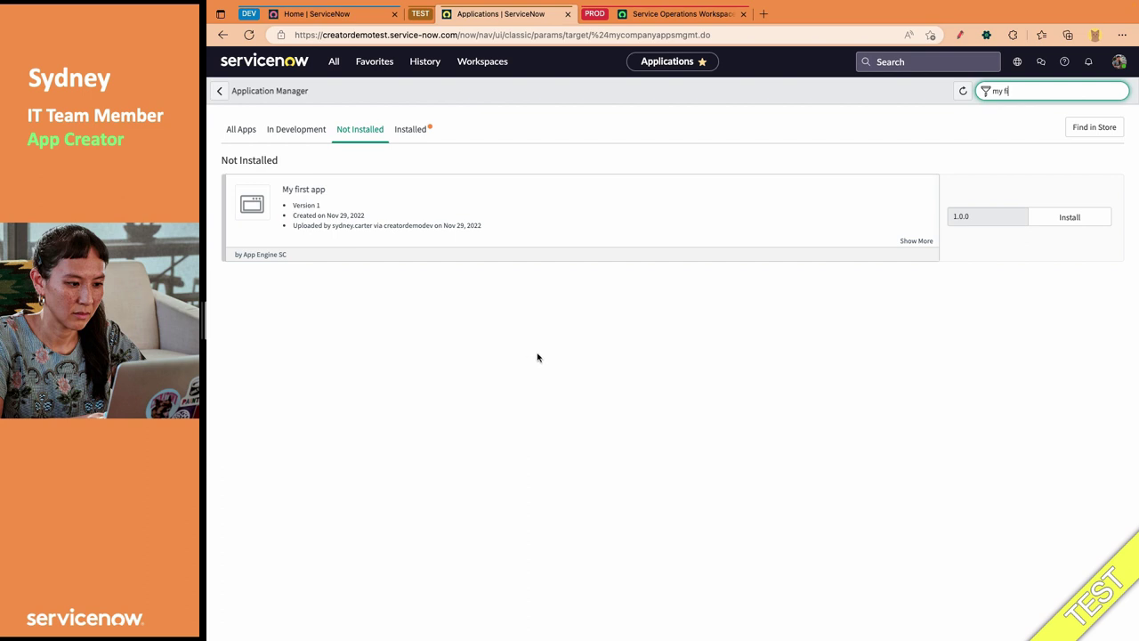
click(1088, 220)
Install My first app on TEST mapped to the App_Engine_v2 subscription, then close the success message
click(651, 145)
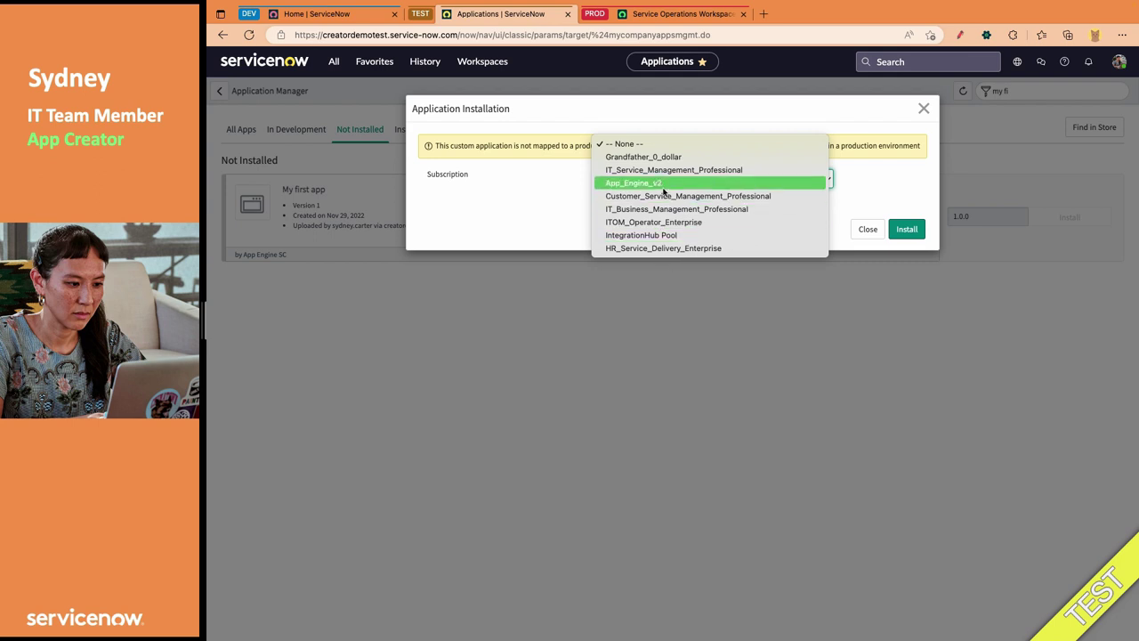
click(665, 185)
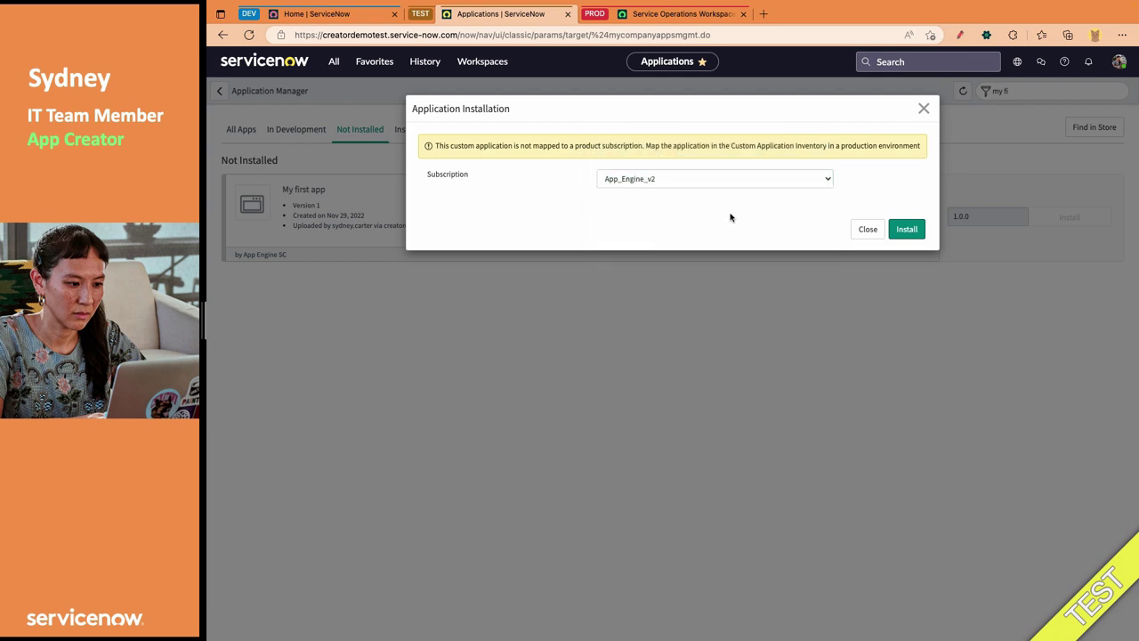
click(905, 230)
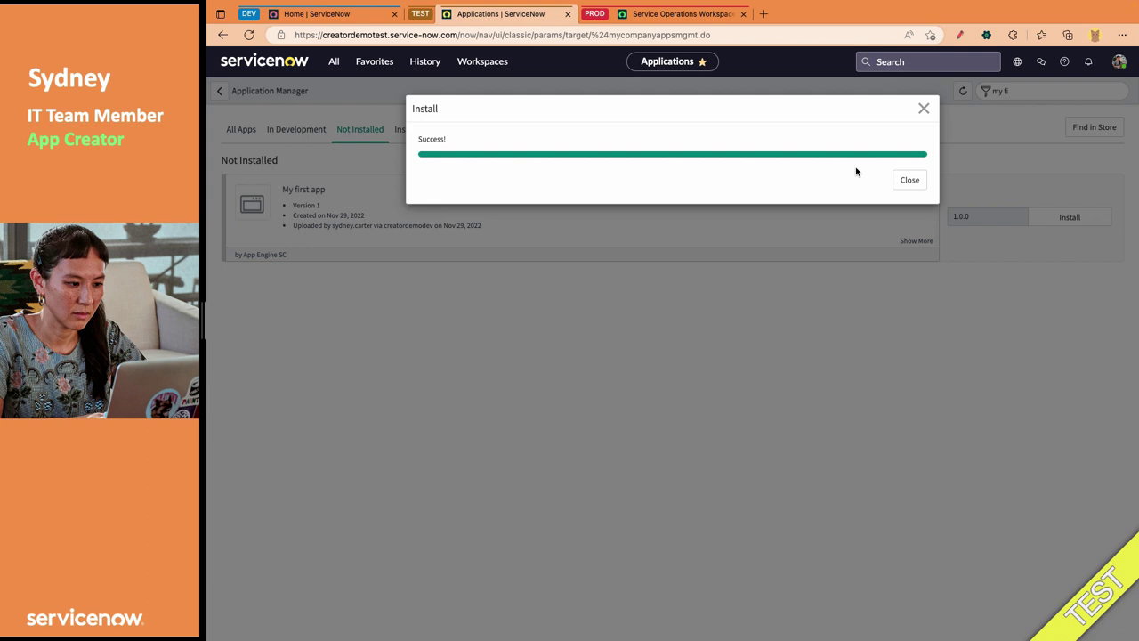
click(915, 179)
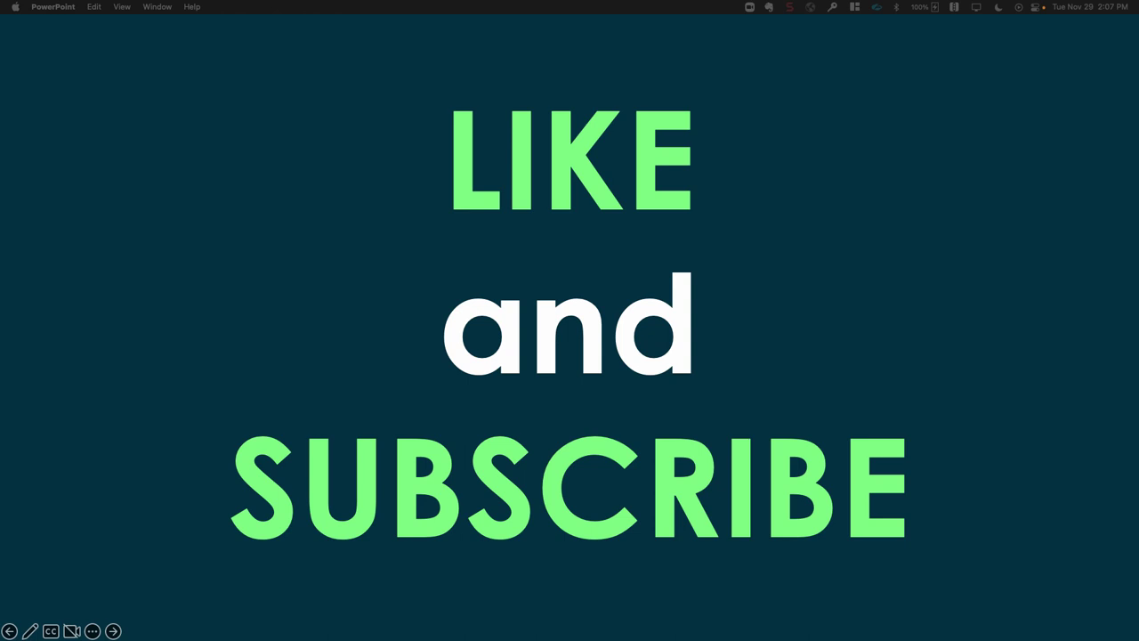
Advance the PowerPoint slideshow from the LIKE and SUBSCRIBE slide to the closing 'Thank you' slide
key(Right)
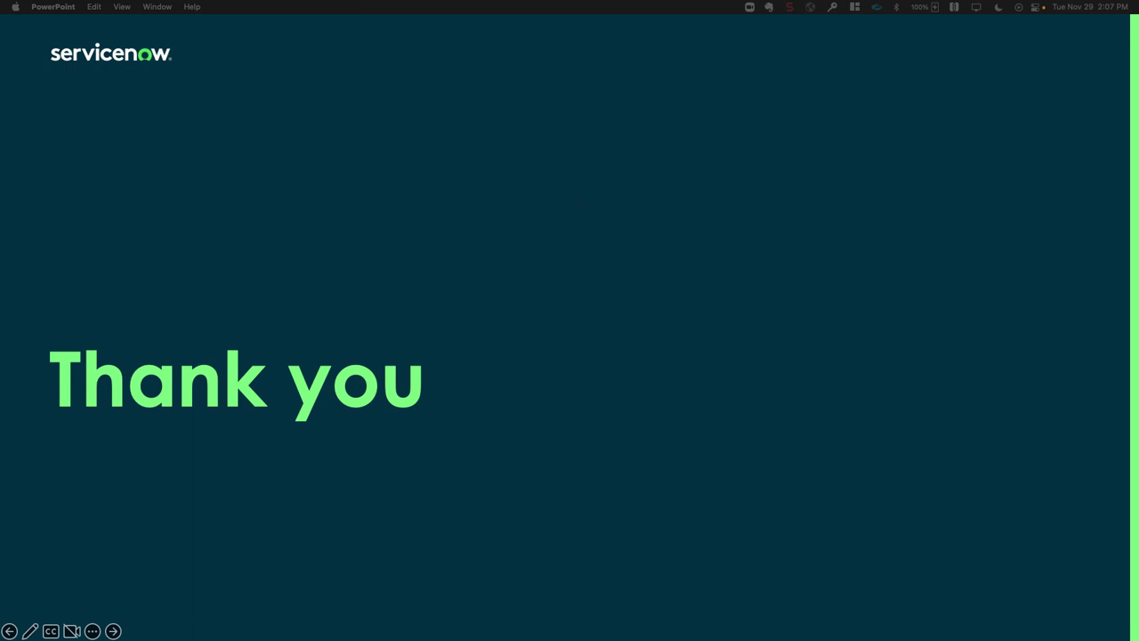